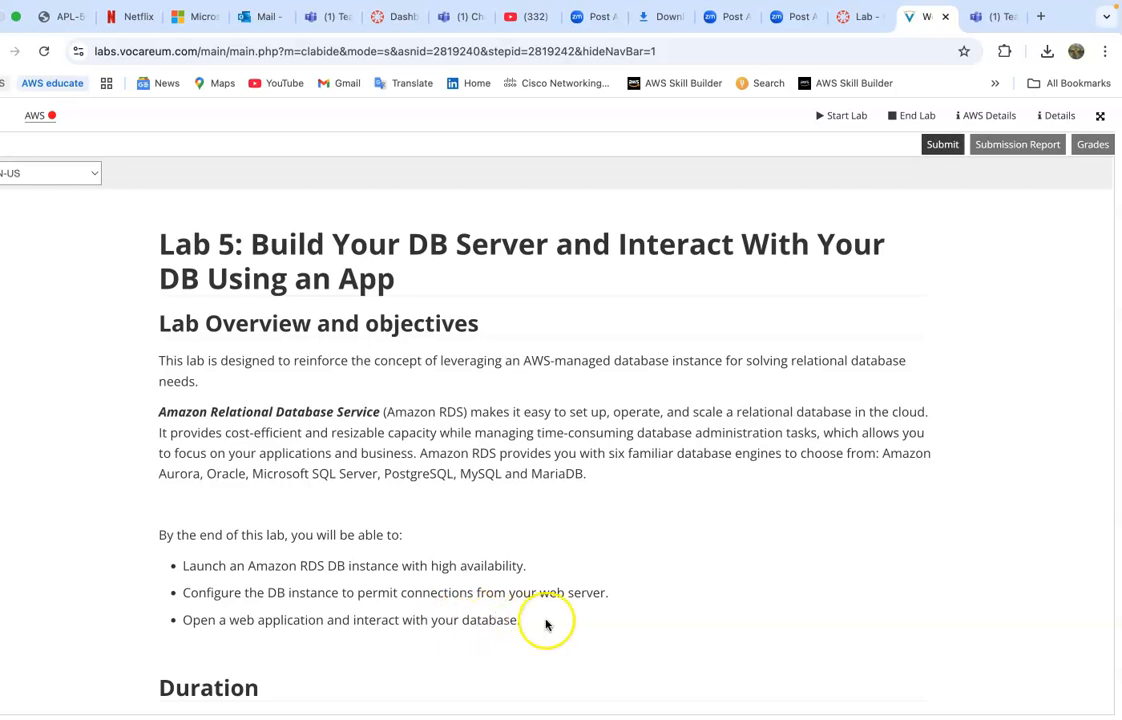
# - Read the Lab 5 overview, service restrictions and scenario, comparing the starting infrastructure diagram with the final one
pyautogui.click(584, 617)
pyautogui.scroll(-5, 584, 617)
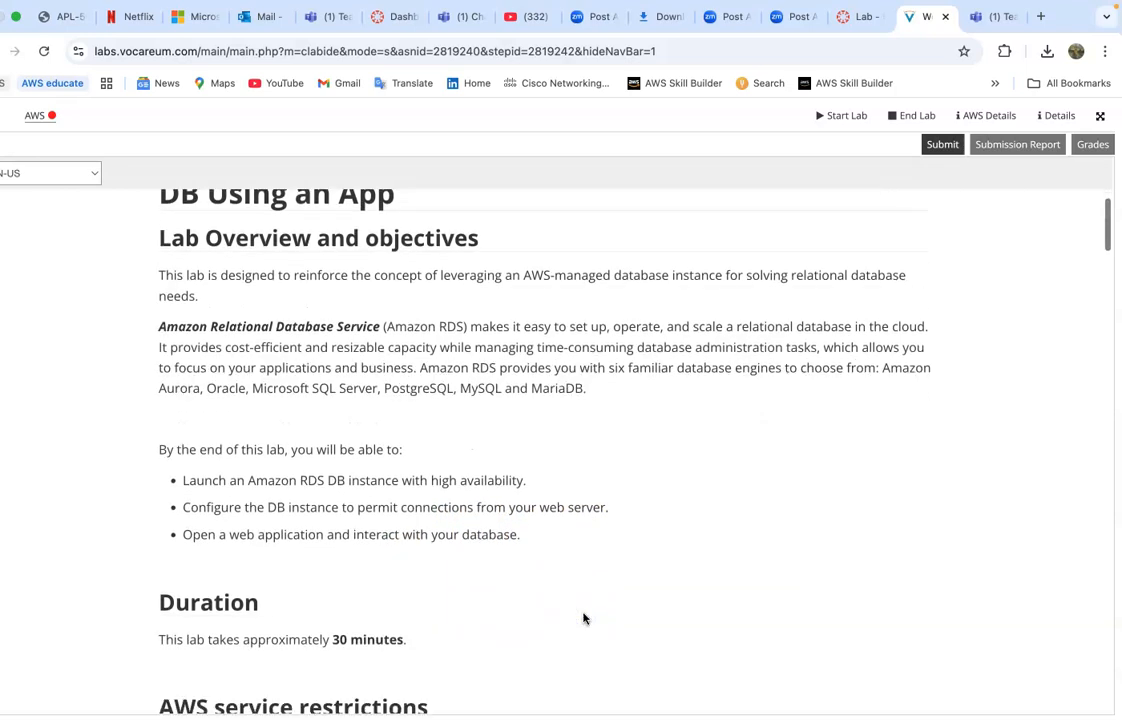
pyautogui.scroll(-3, 584, 618)
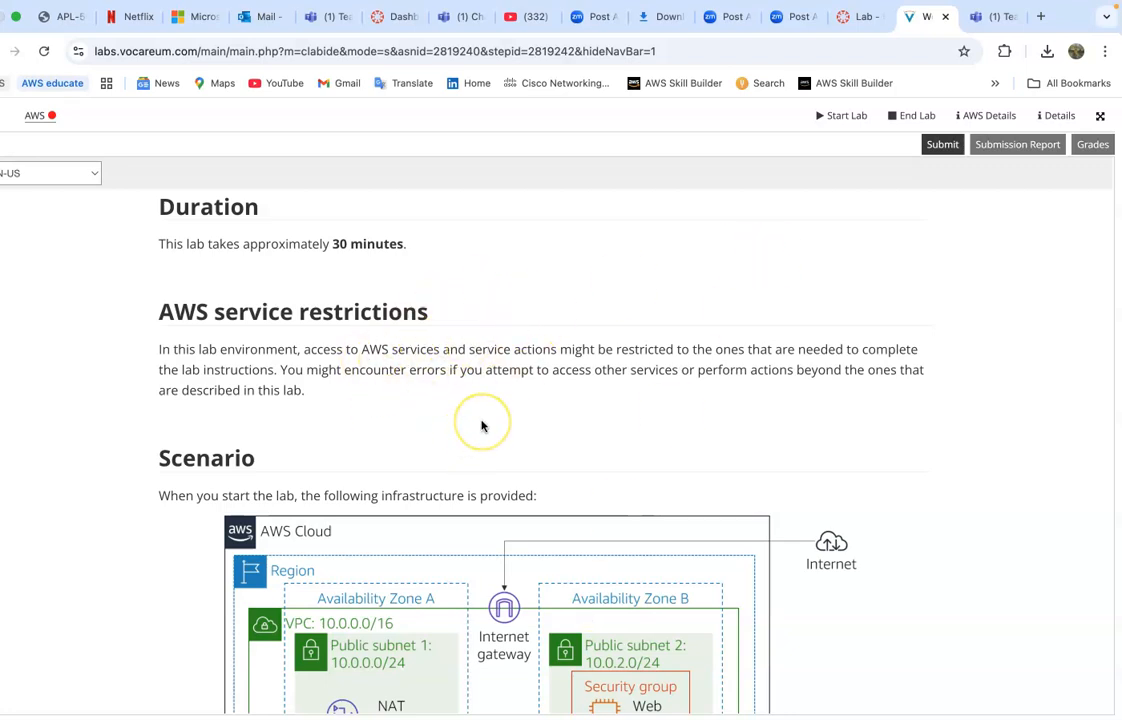
pyautogui.scroll(-3, 481, 426)
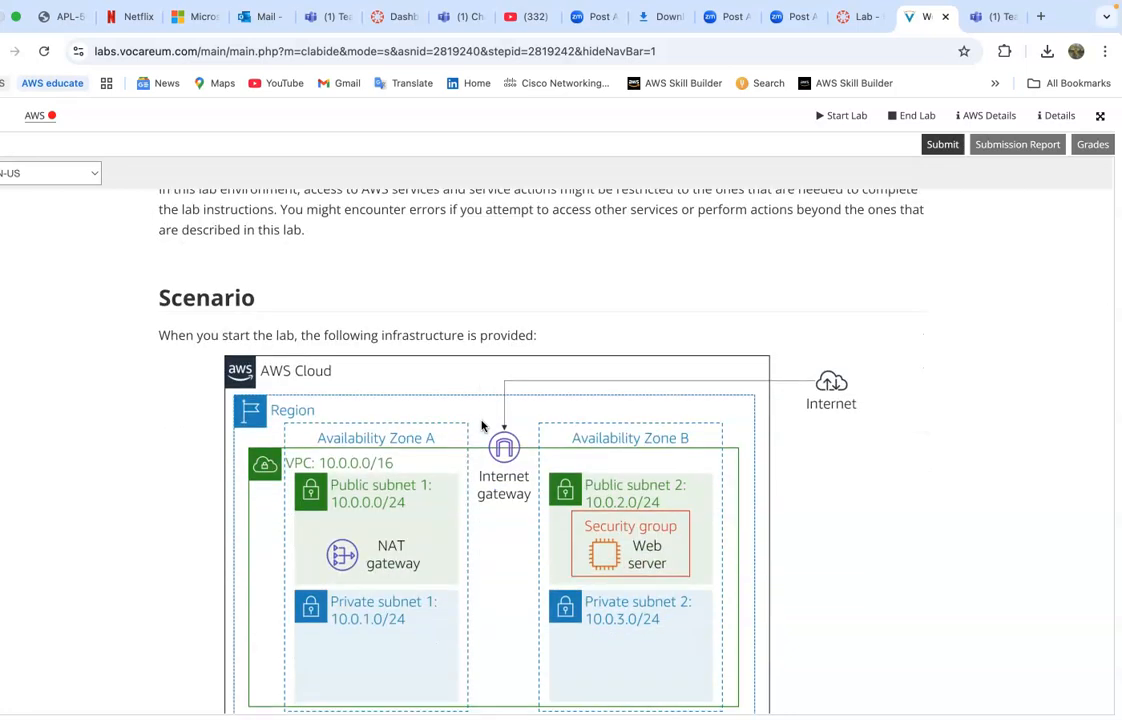
pyautogui.scroll(-1, 481, 426)
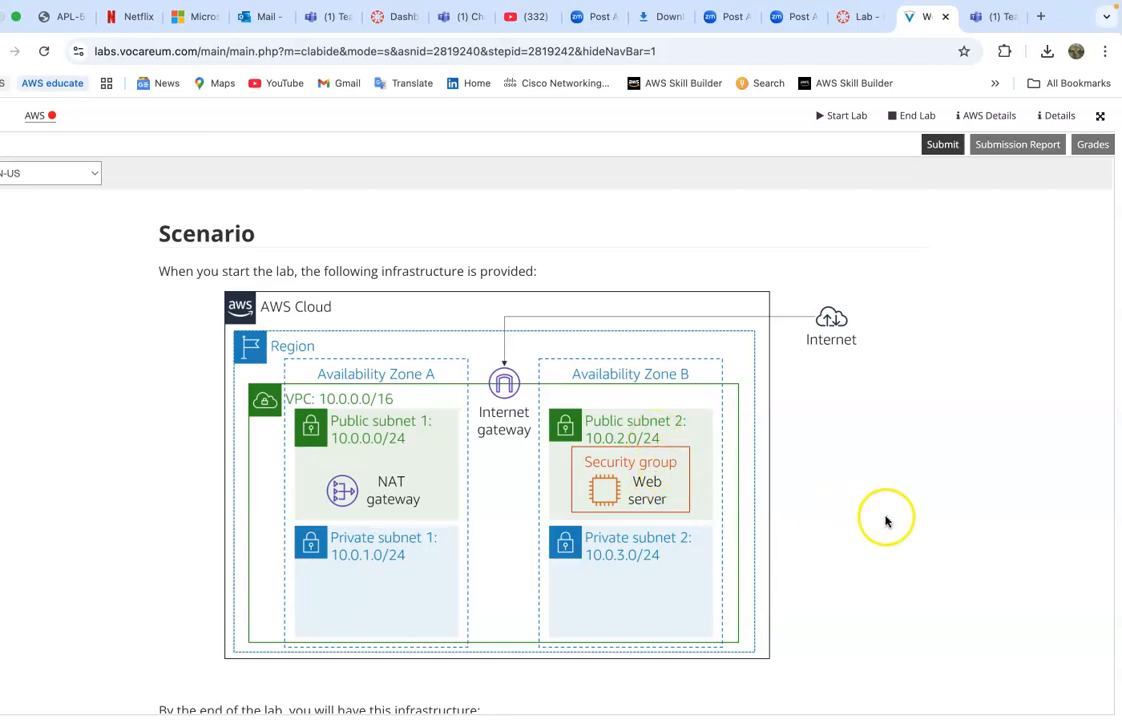
pyautogui.scroll(-3, 885, 521)
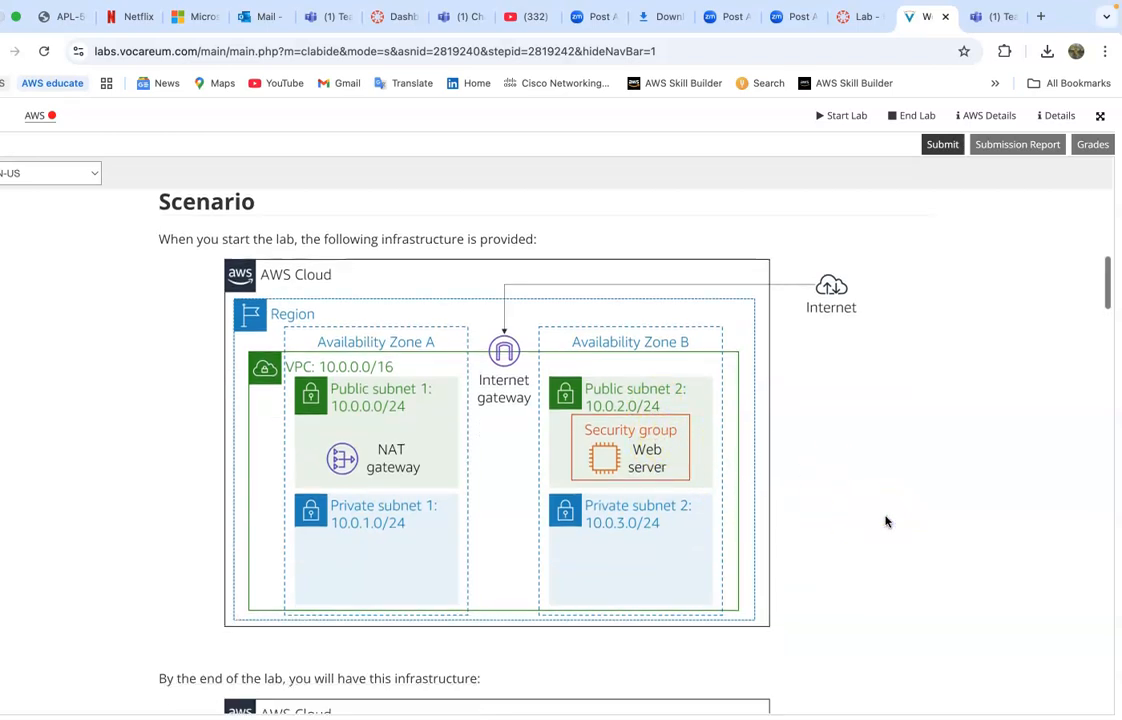
pyautogui.scroll(-4, 885, 521)
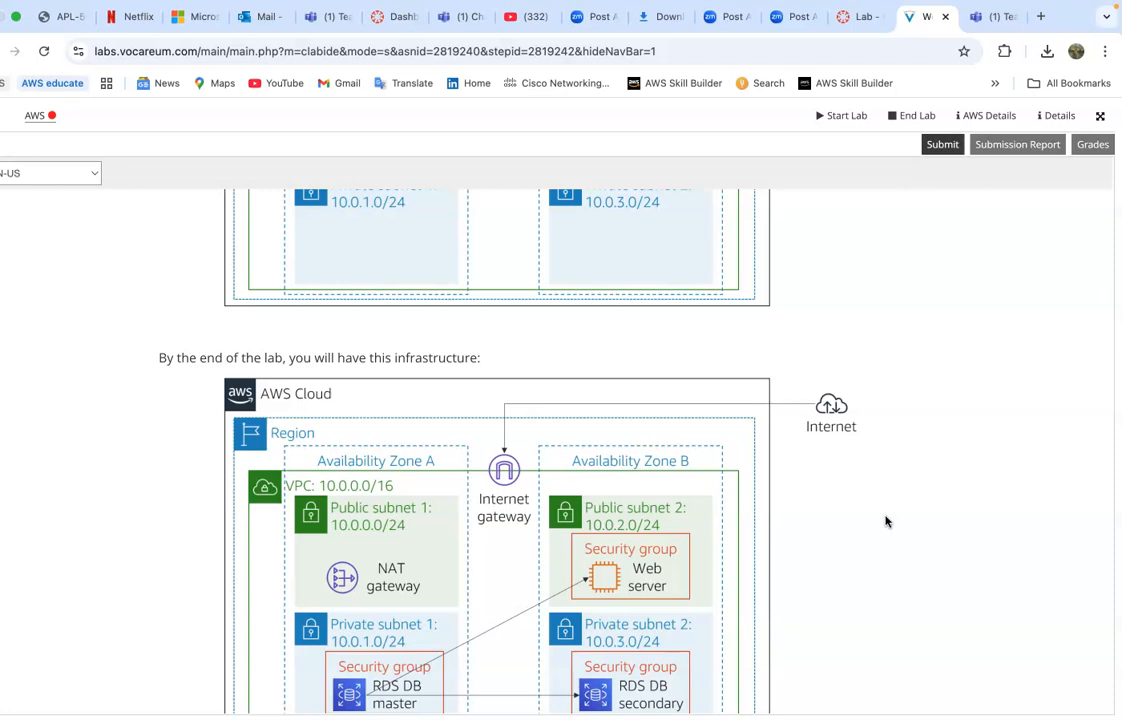
pyautogui.scroll(-2, 885, 521)
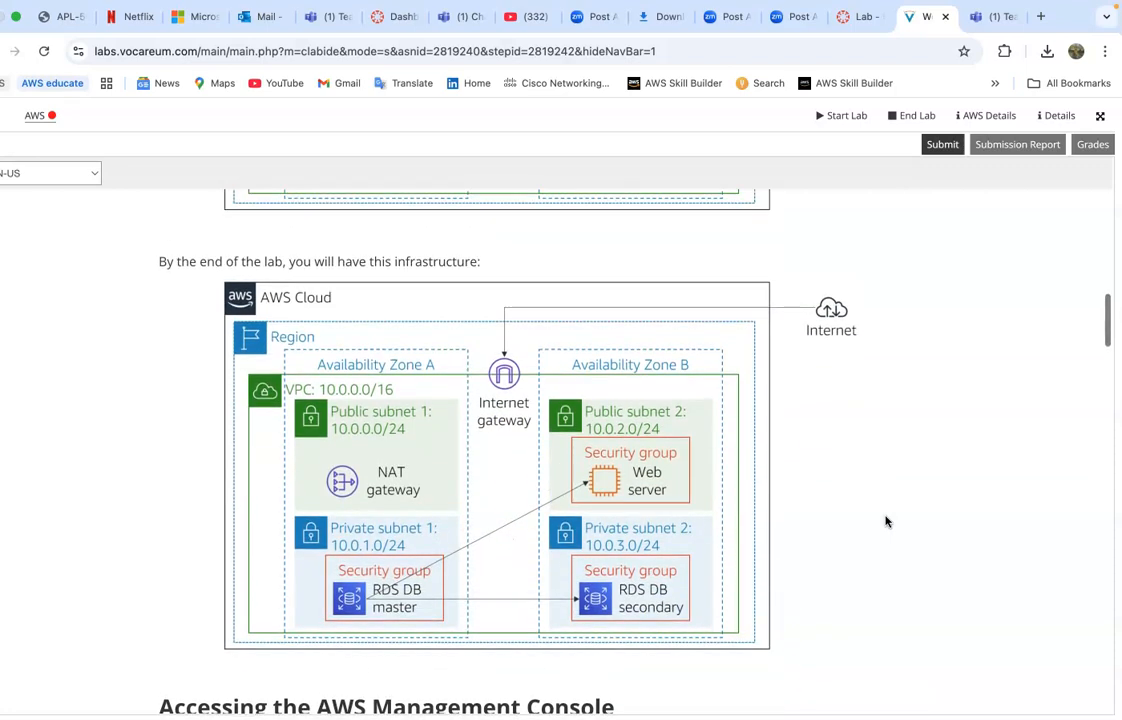
pyautogui.scroll(6, 885, 521)
pyautogui.scroll(-1, 885, 521)
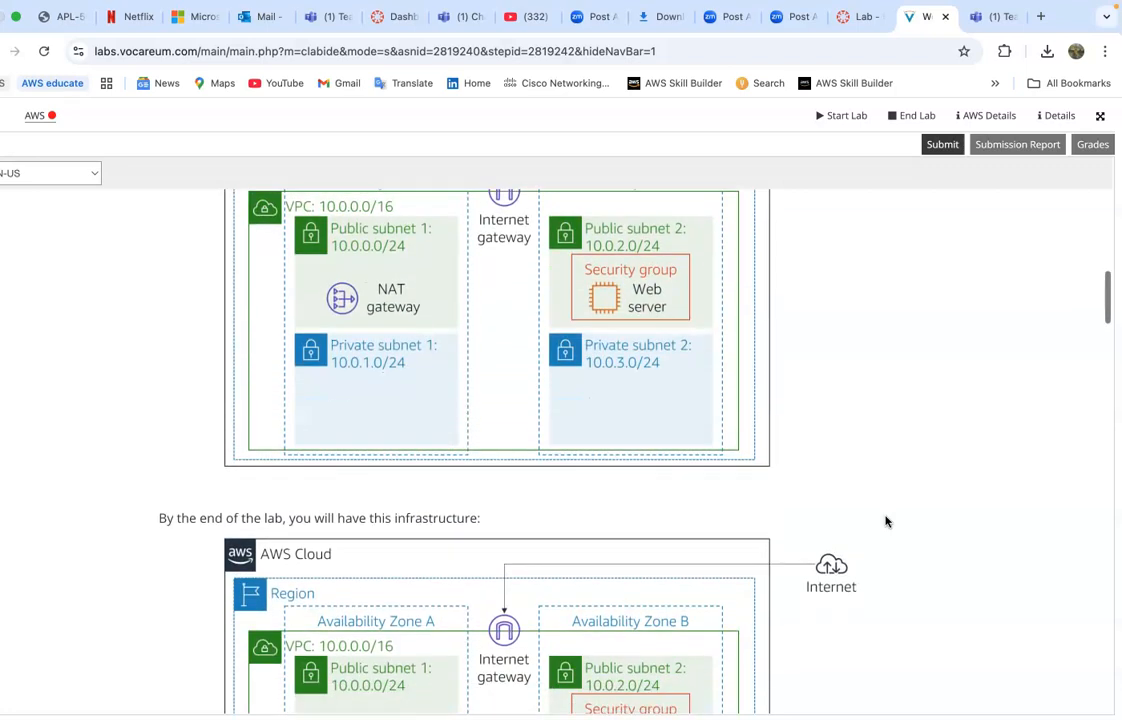
pyautogui.click(1008, 515)
pyautogui.scroll(-5, 1008, 515)
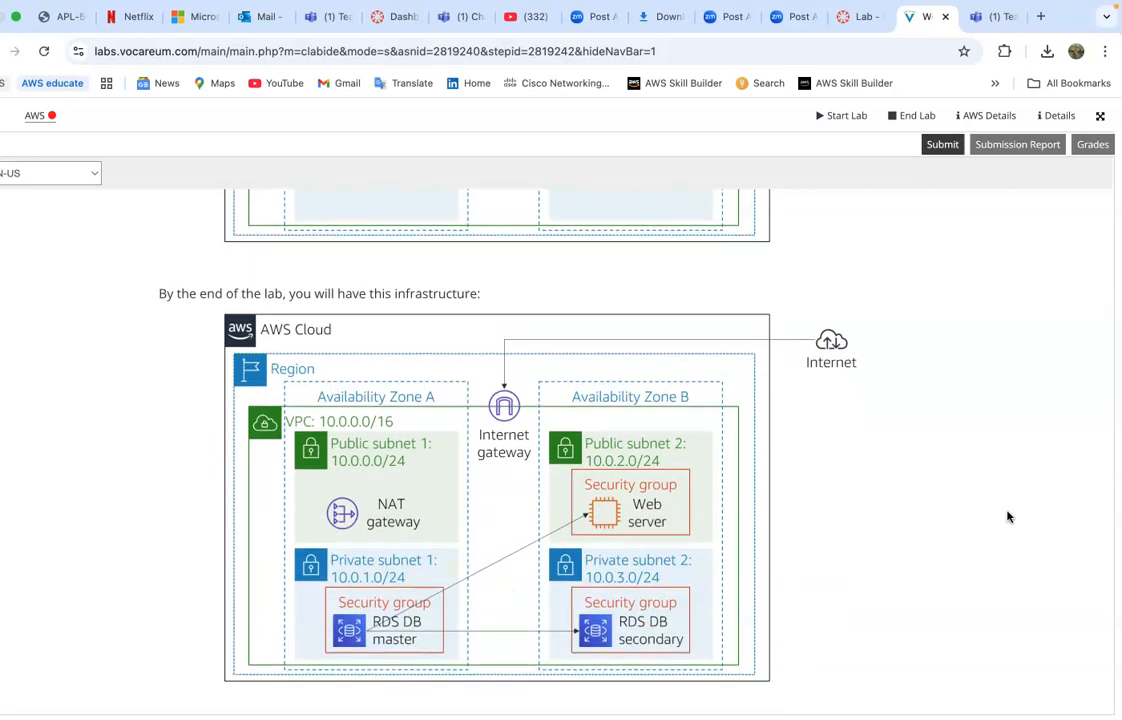
pyautogui.scroll(3, 1008, 516)
pyautogui.scroll(-3, 1008, 516)
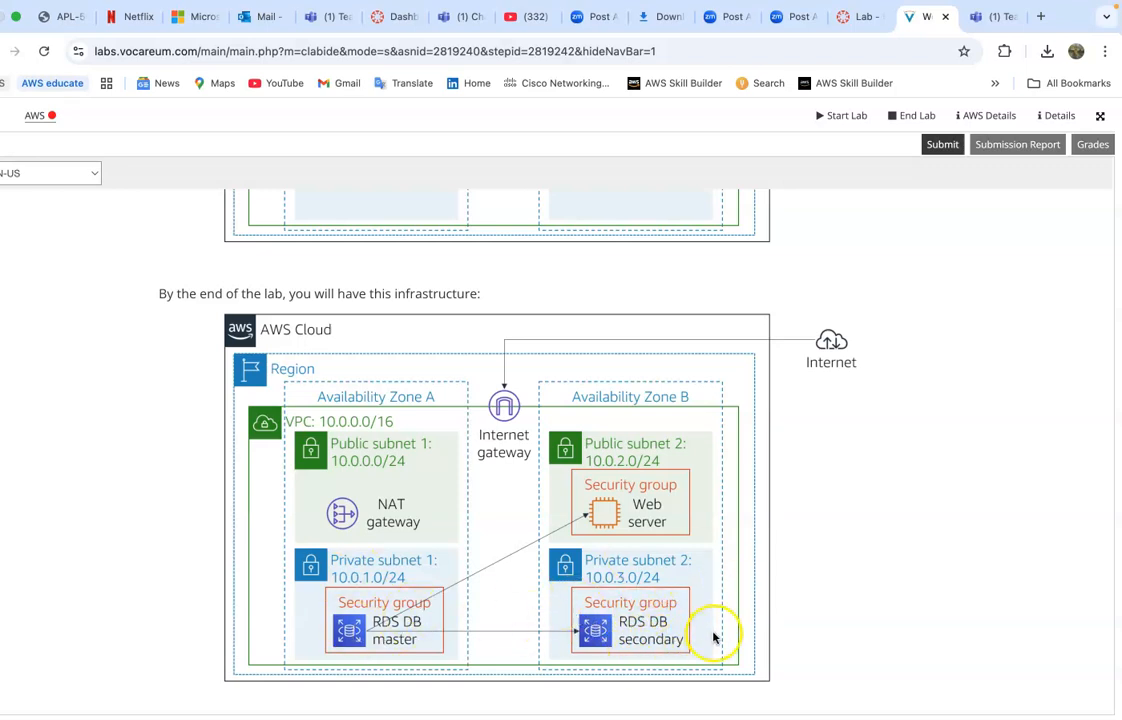
pyautogui.click(1008, 583)
pyautogui.scroll(-5, 1008, 585)
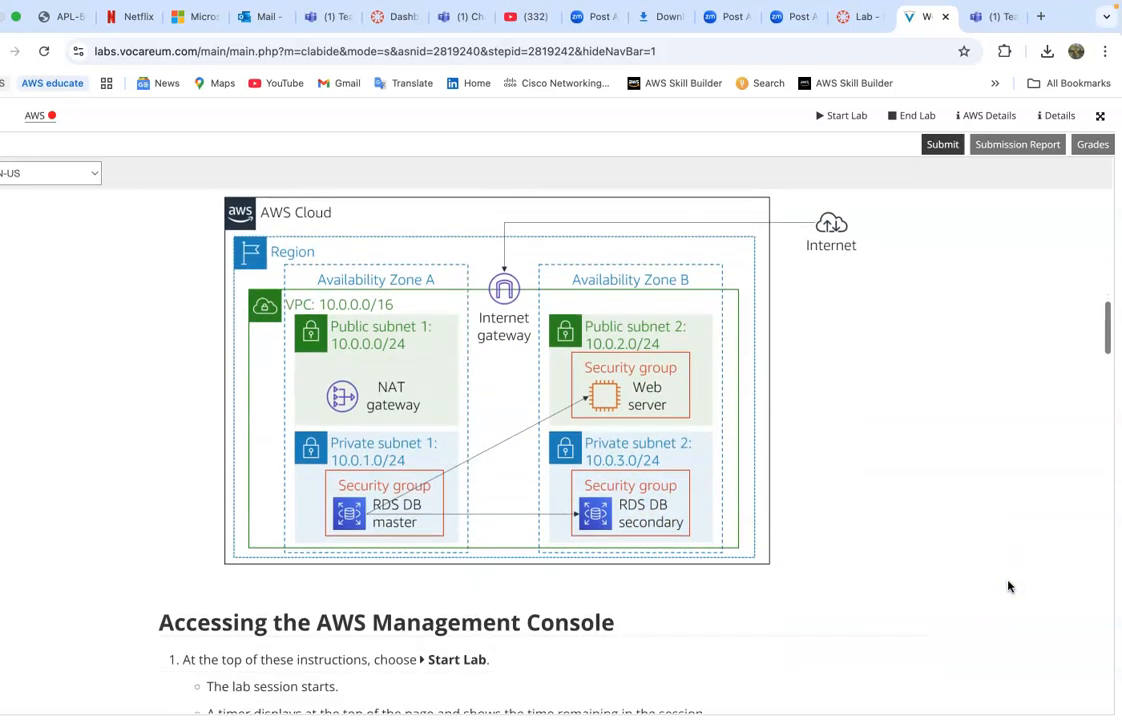
# - Read the instructions on accessing the AWS Management Console and getting credit, and revisit the scenario diagrams
pyautogui.scroll(-1, 1008, 586)
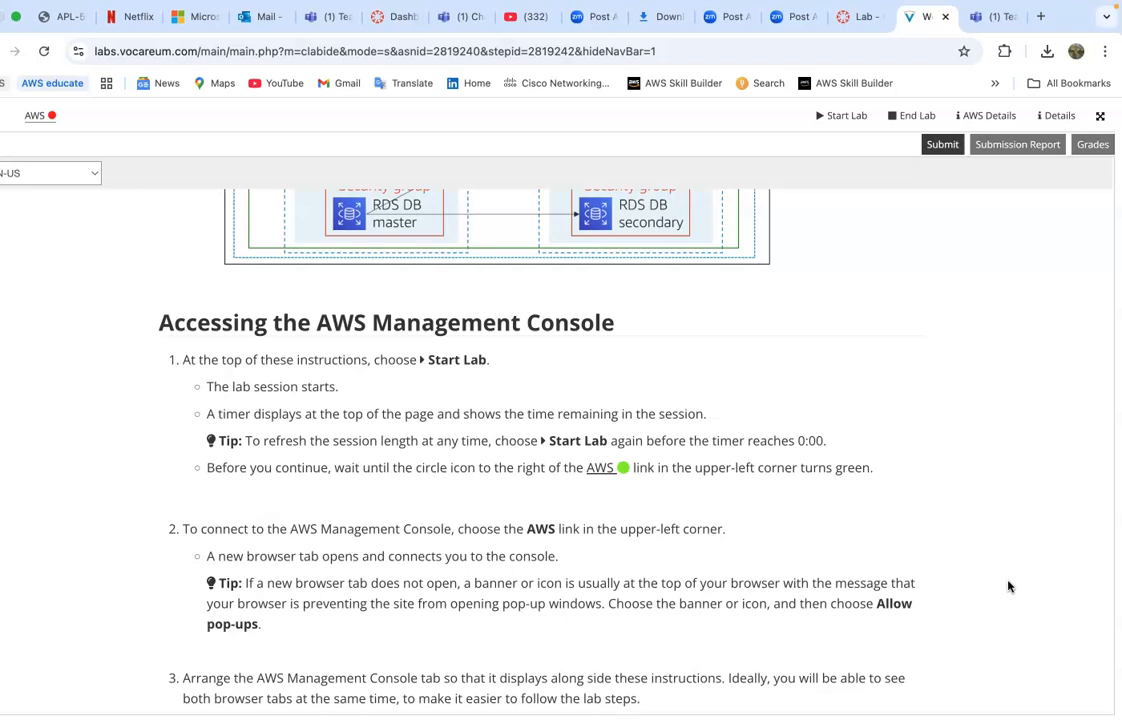
pyautogui.scroll(-1, 1008, 586)
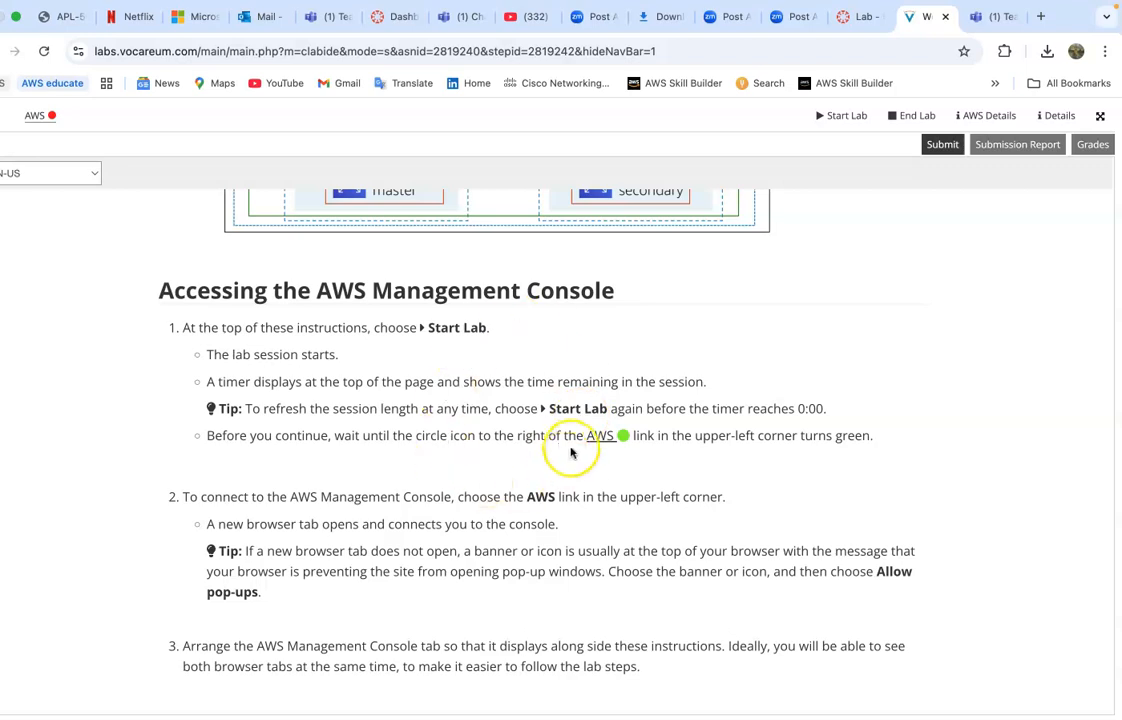
pyautogui.scroll(-3, 561, 446)
pyautogui.scroll(-2, 558, 447)
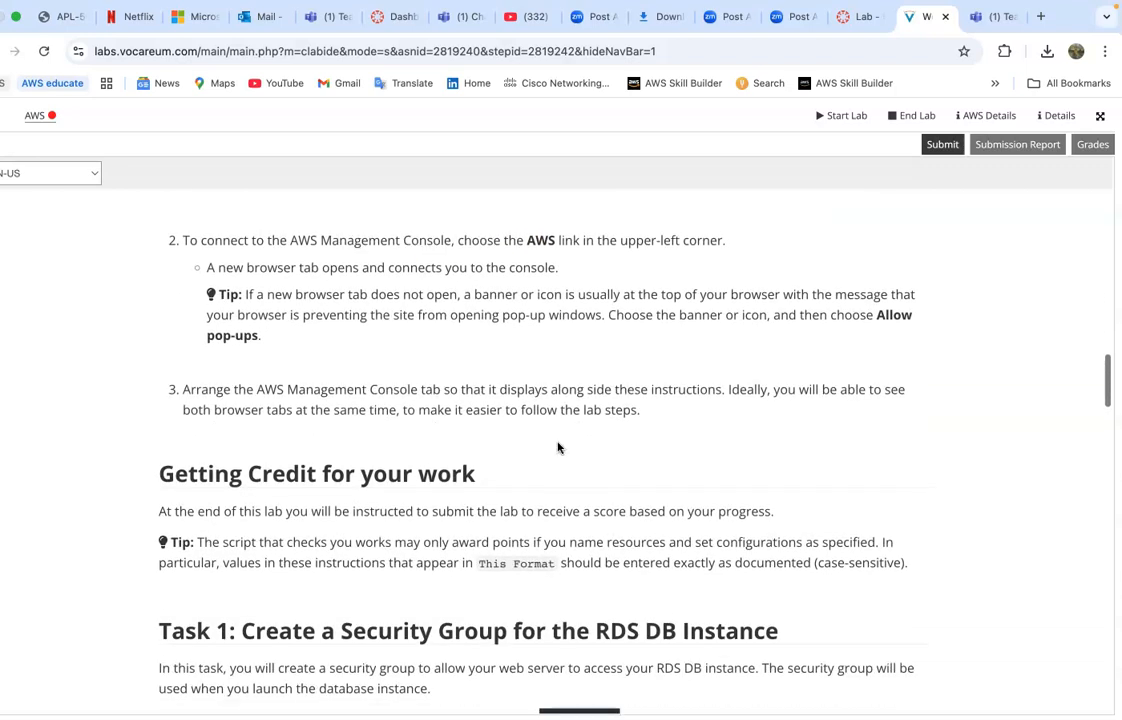
pyautogui.scroll(-1, 558, 447)
pyautogui.scroll(6, 558, 447)
pyautogui.scroll(15, 558, 447)
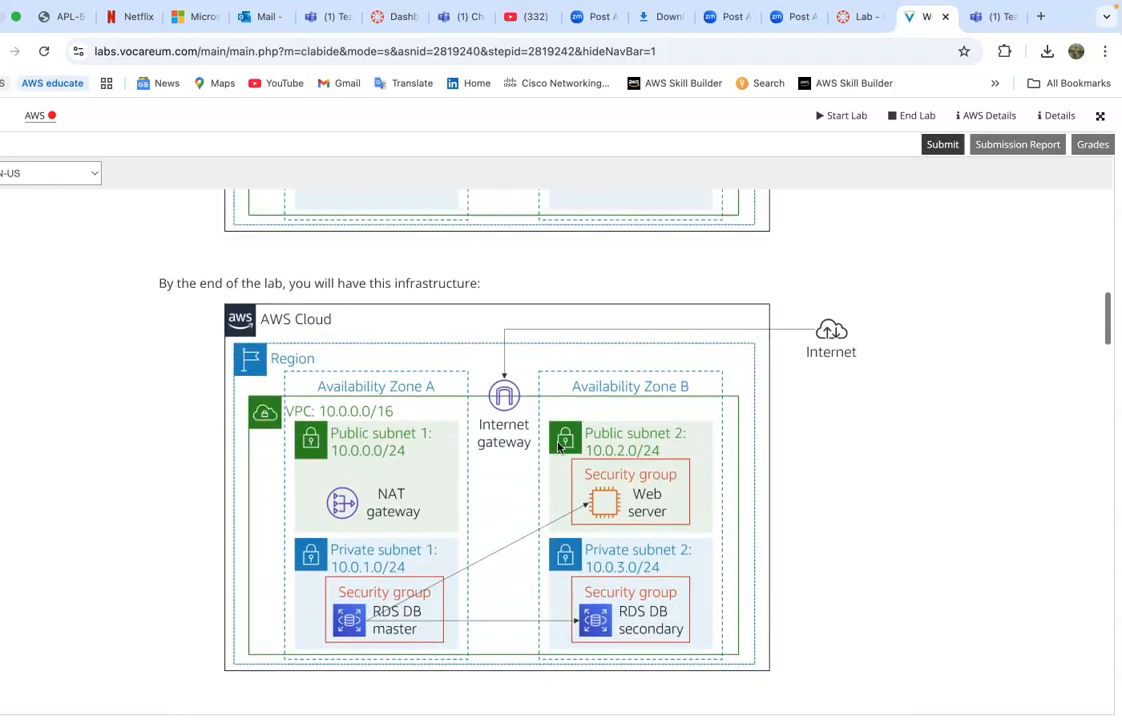
pyautogui.scroll(3, 558, 447)
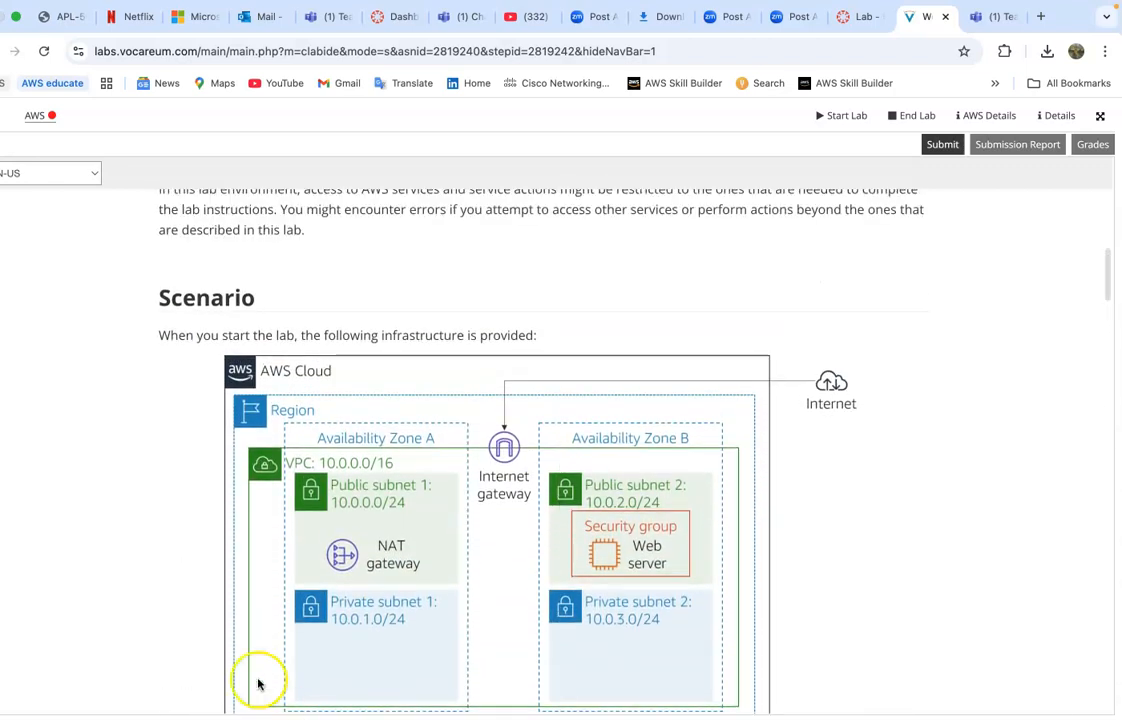
# - Start the lab session and try to open its AWS environment
pyautogui.click(840, 115)
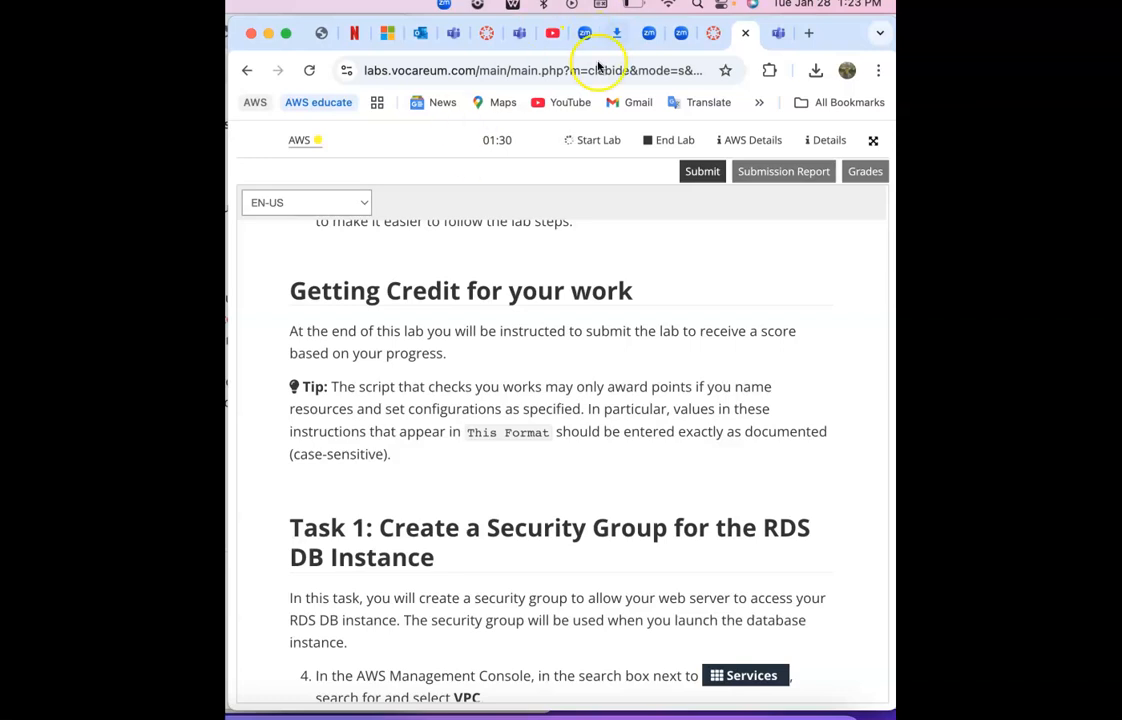
pyautogui.click(303, 141)
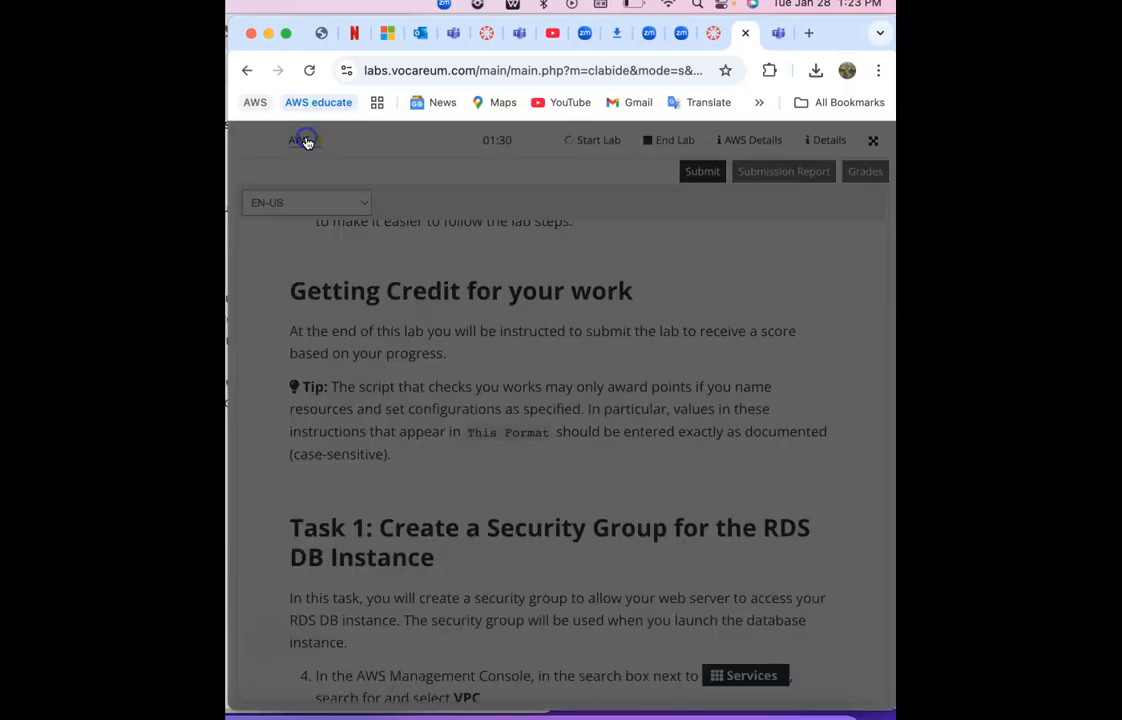
pyautogui.click(829, 269)
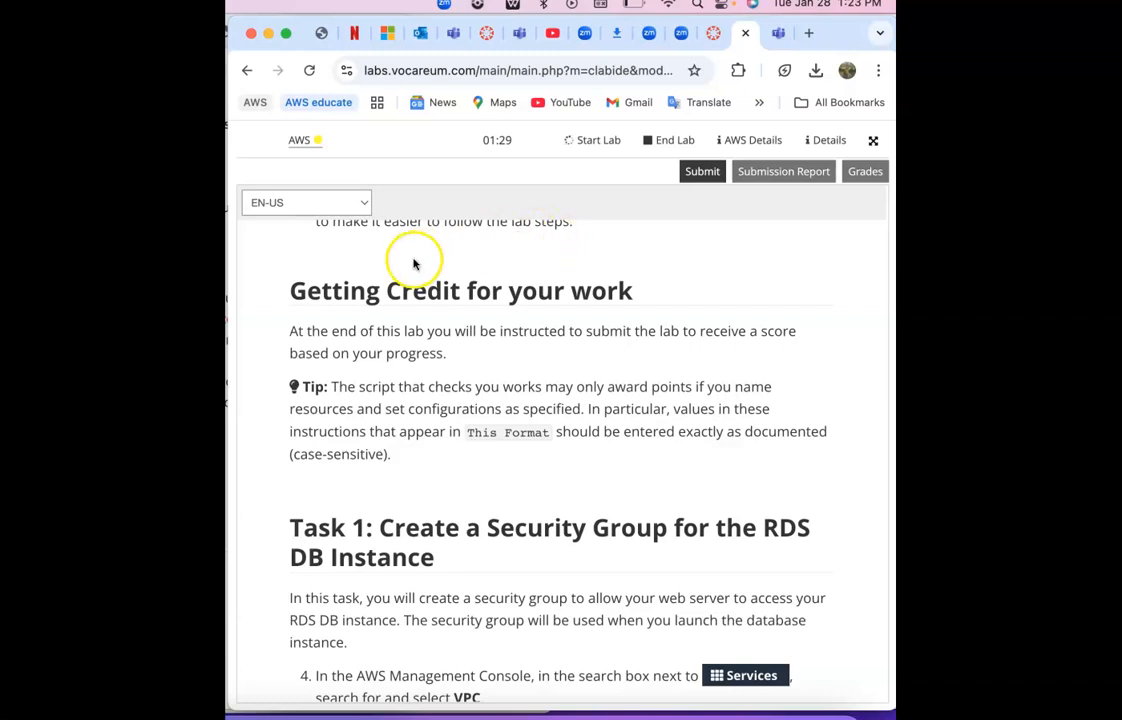
# - Open the AWS Management Console from the lab page and display the full list of AWS services
pyautogui.scroll(5, 471, 238)
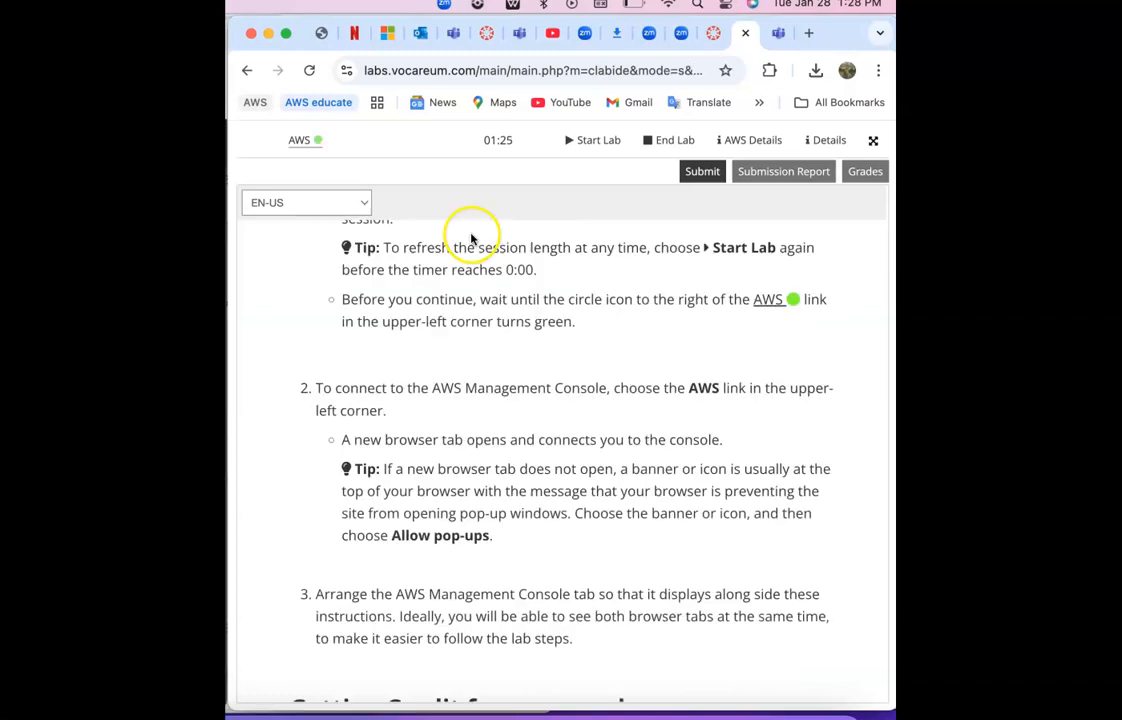
pyautogui.click(298, 141)
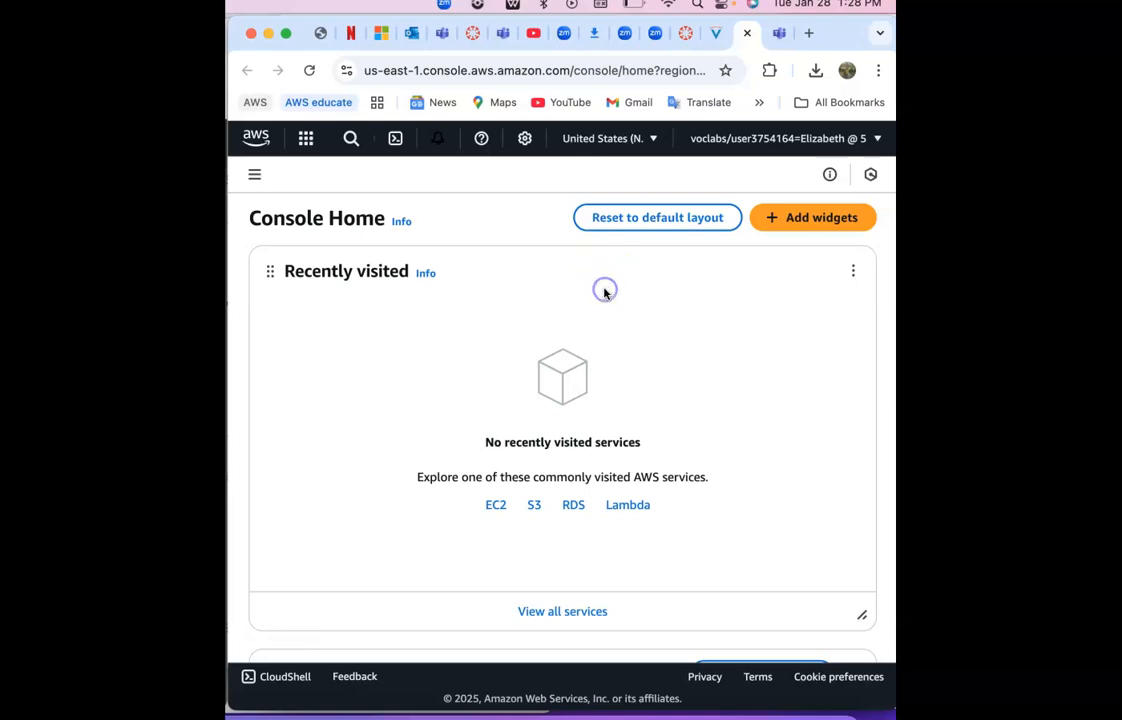
pyautogui.scroll(-5, 604, 293)
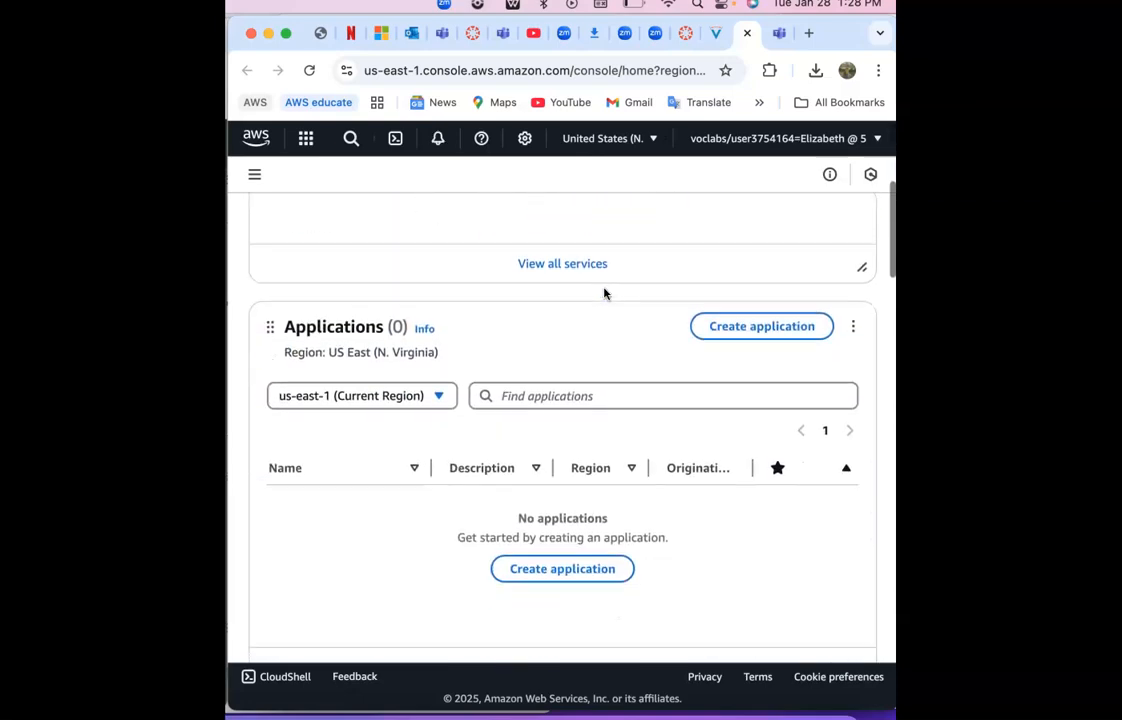
pyautogui.scroll(2, 604, 293)
pyautogui.click(583, 367)
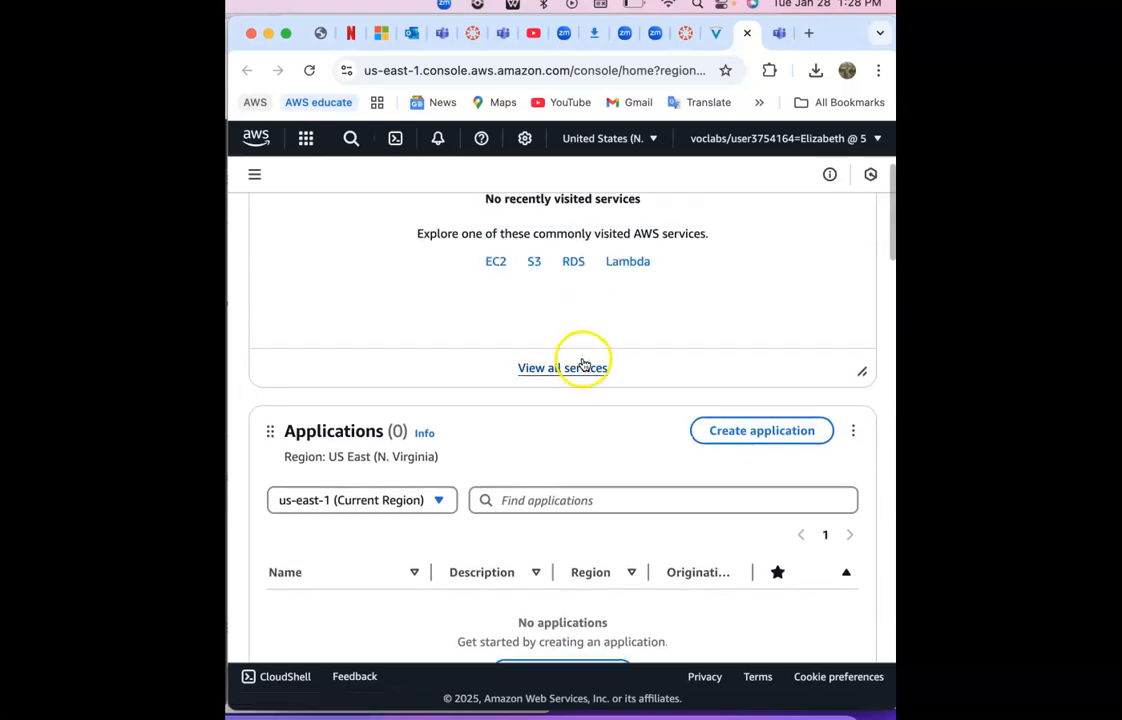
# - Search the AWS services for VPC and open the VPC dashboard
pyautogui.click(639, 207)
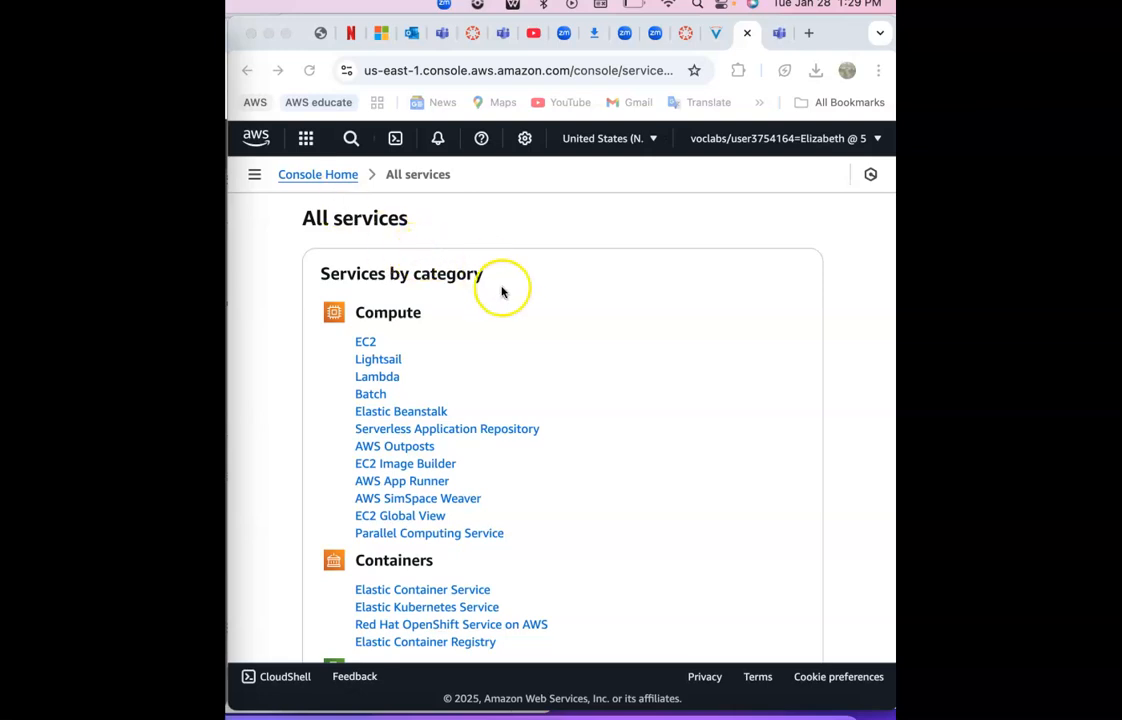
pyautogui.click(350, 139)
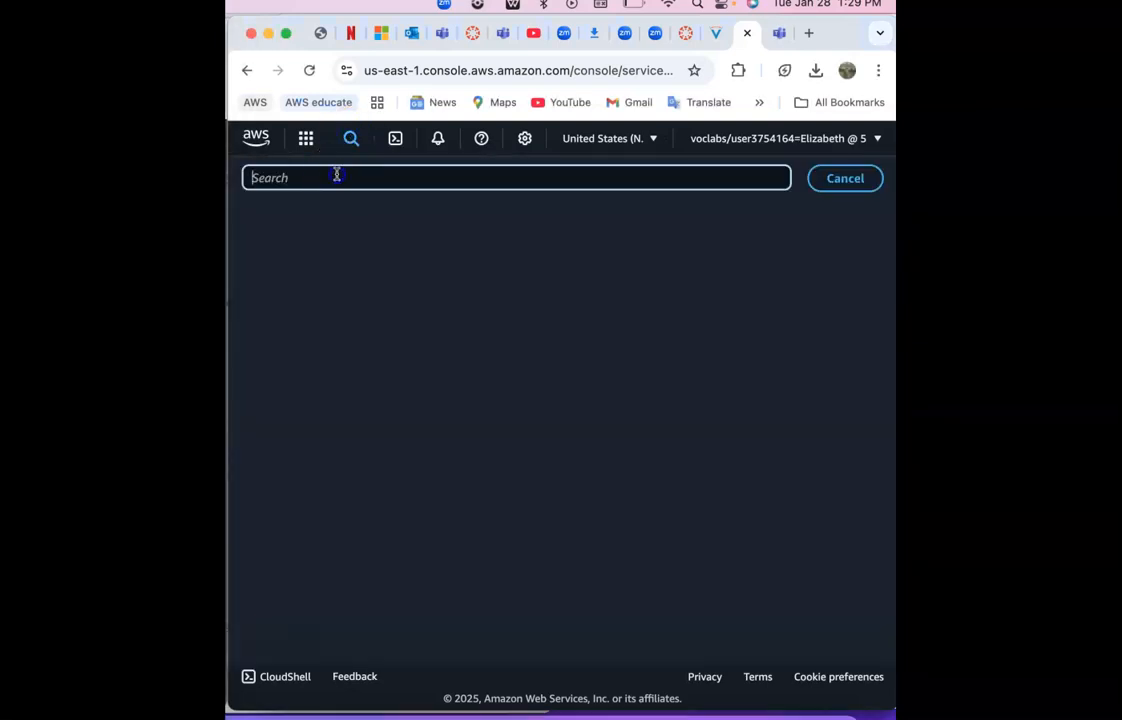
pyautogui.write('VPC')
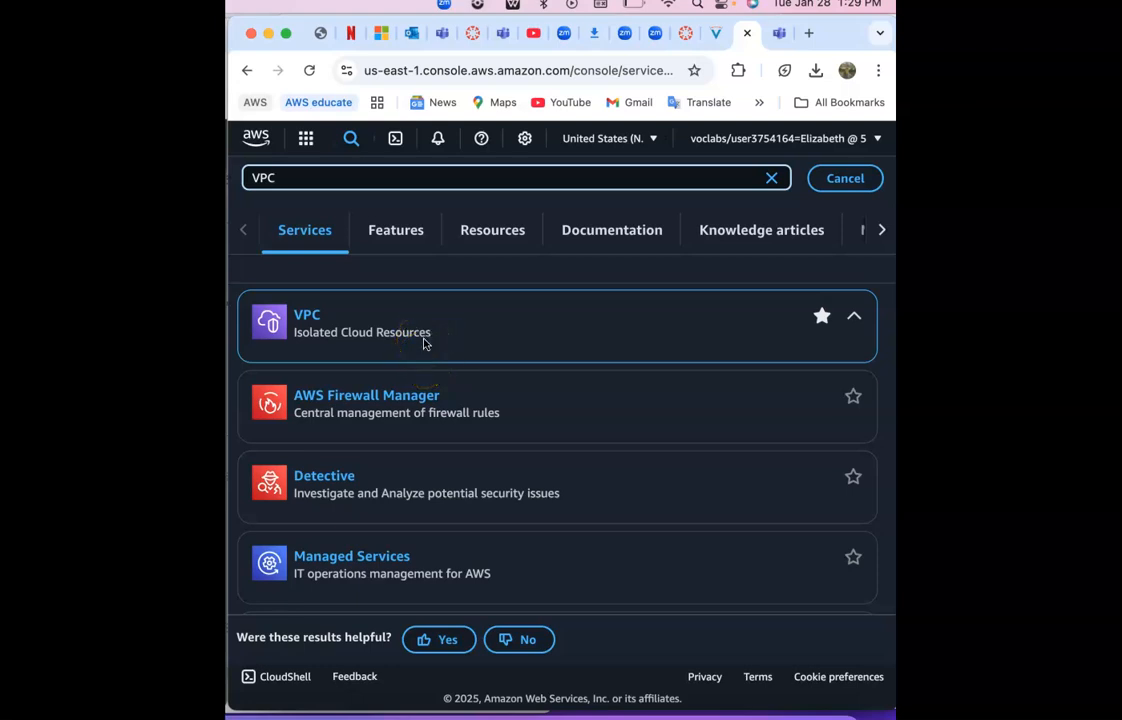
pyautogui.click(494, 345)
pyautogui.click(306, 318)
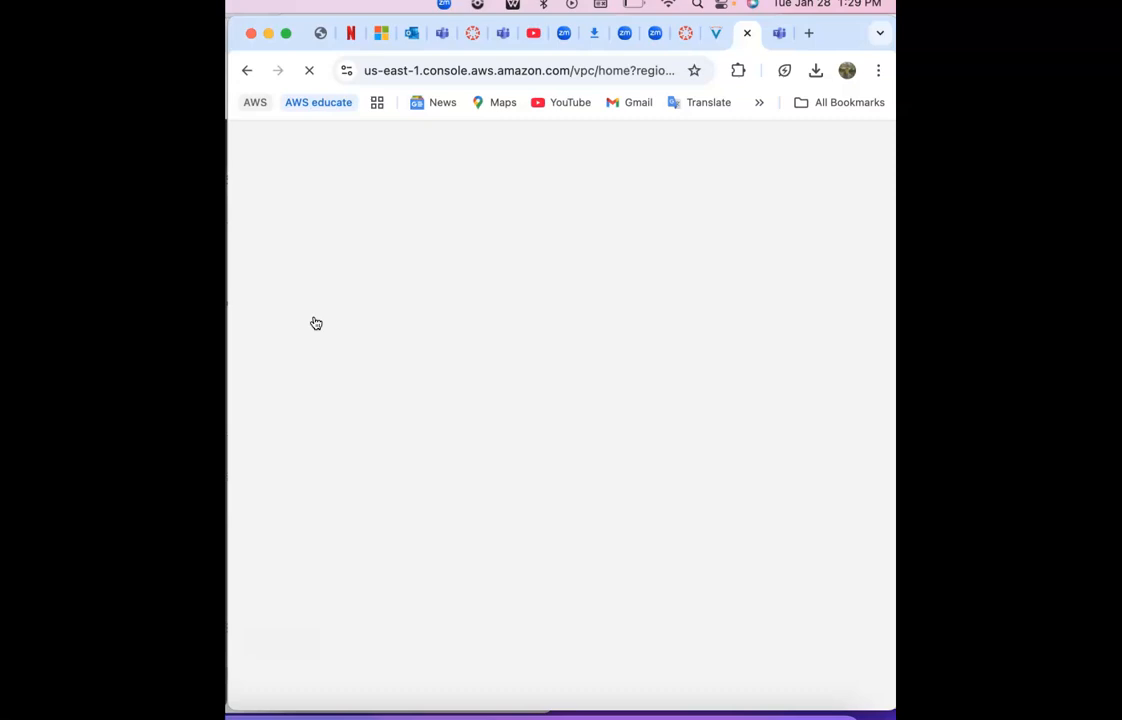
# - Open the list of security groups in the VPC console
pyautogui.click(421, 303)
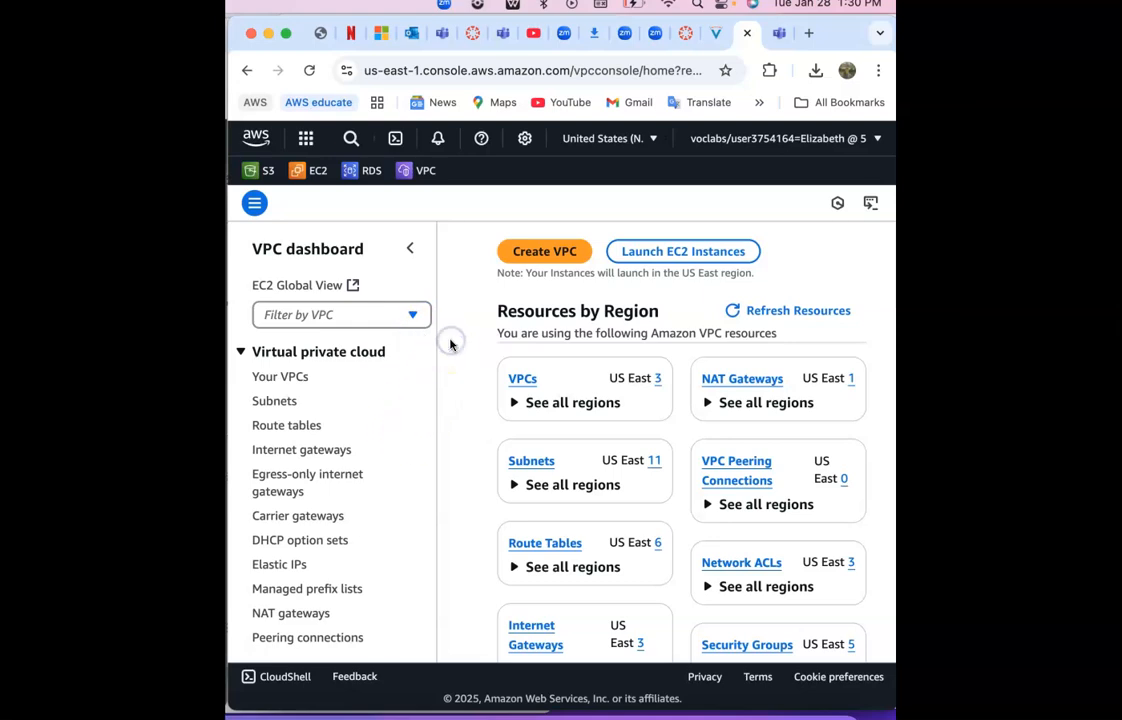
pyautogui.scroll(-2, 450, 344)
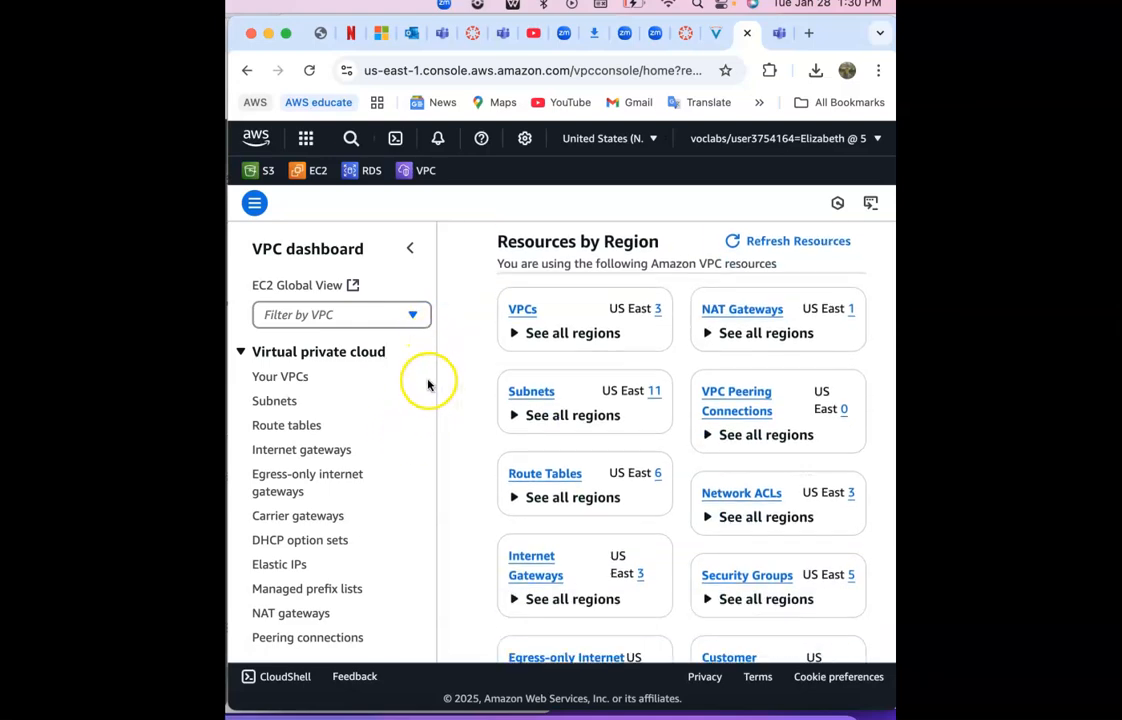
pyautogui.scroll(-3, 427, 385)
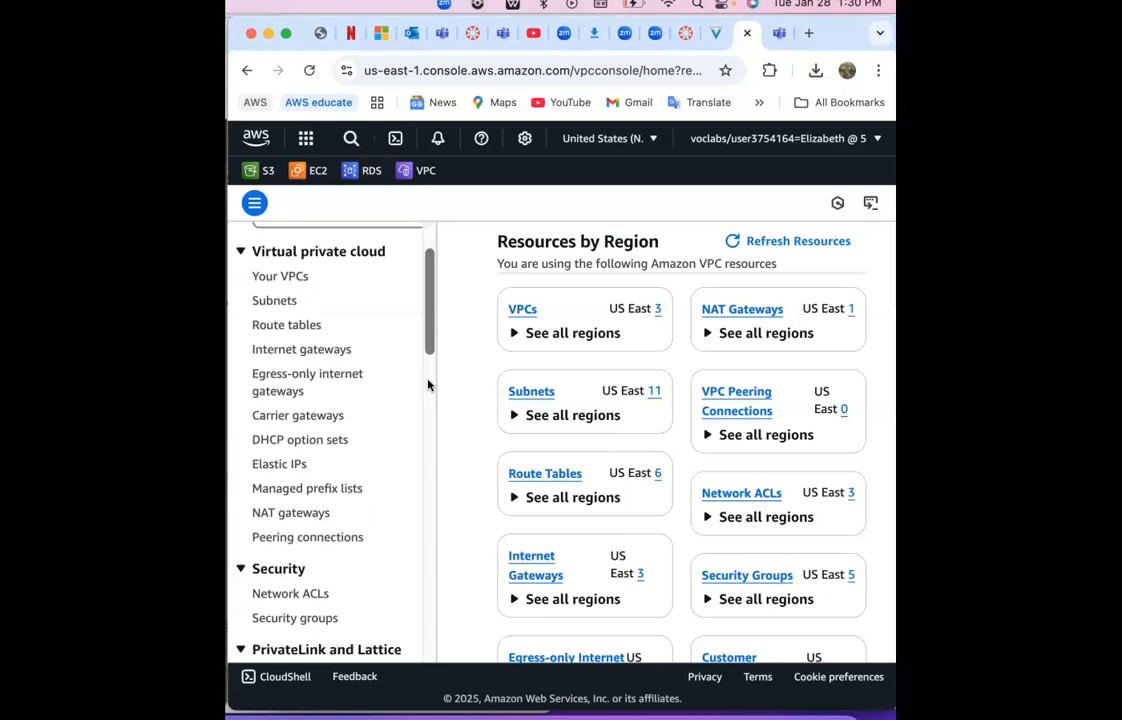
pyautogui.scroll(-2, 427, 385)
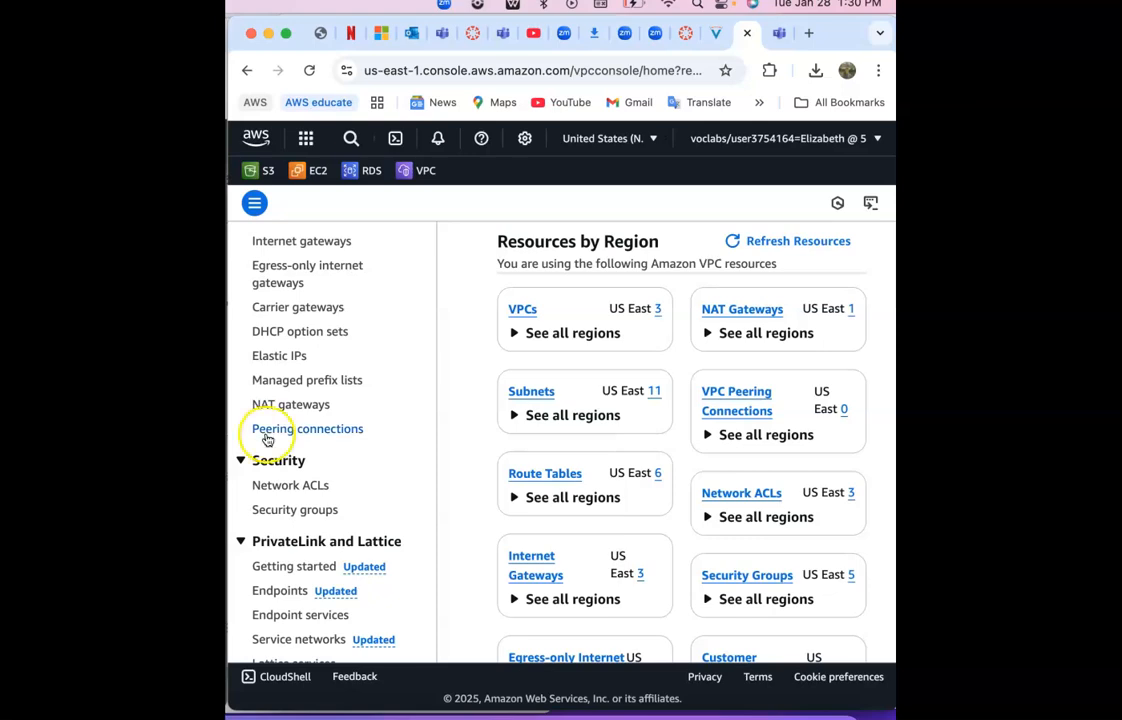
pyautogui.click(298, 511)
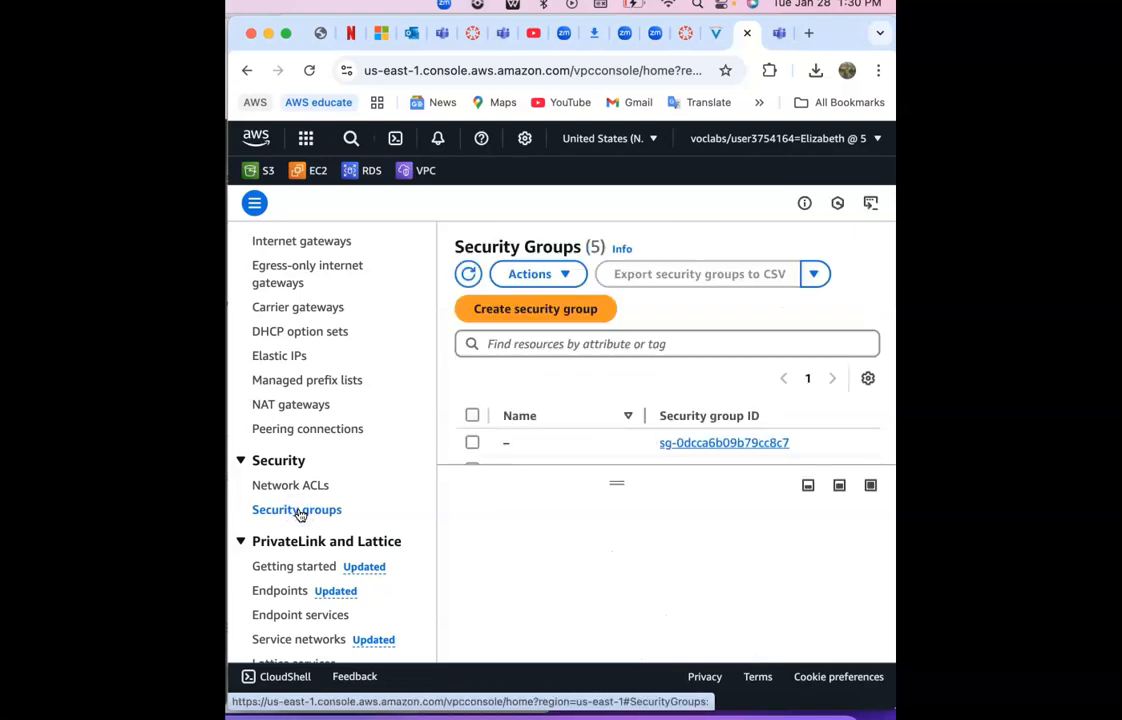
# - Open the creation form for a new security group and go to its basic details
pyautogui.click(566, 318)
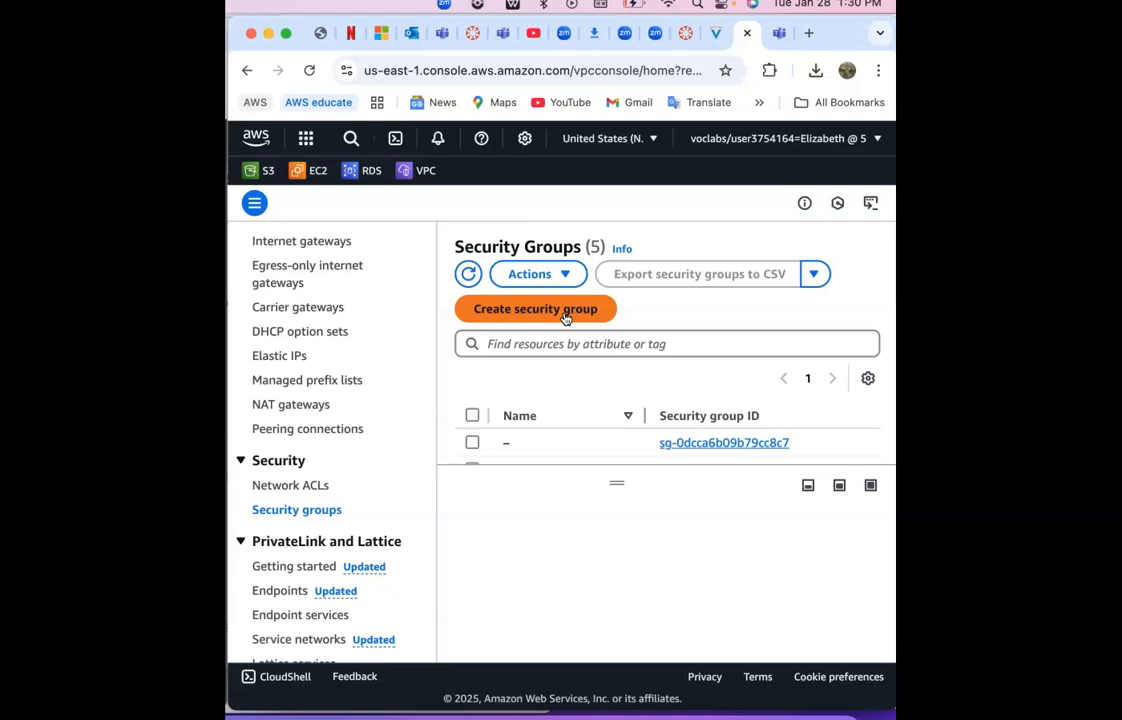
pyautogui.click(566, 318)
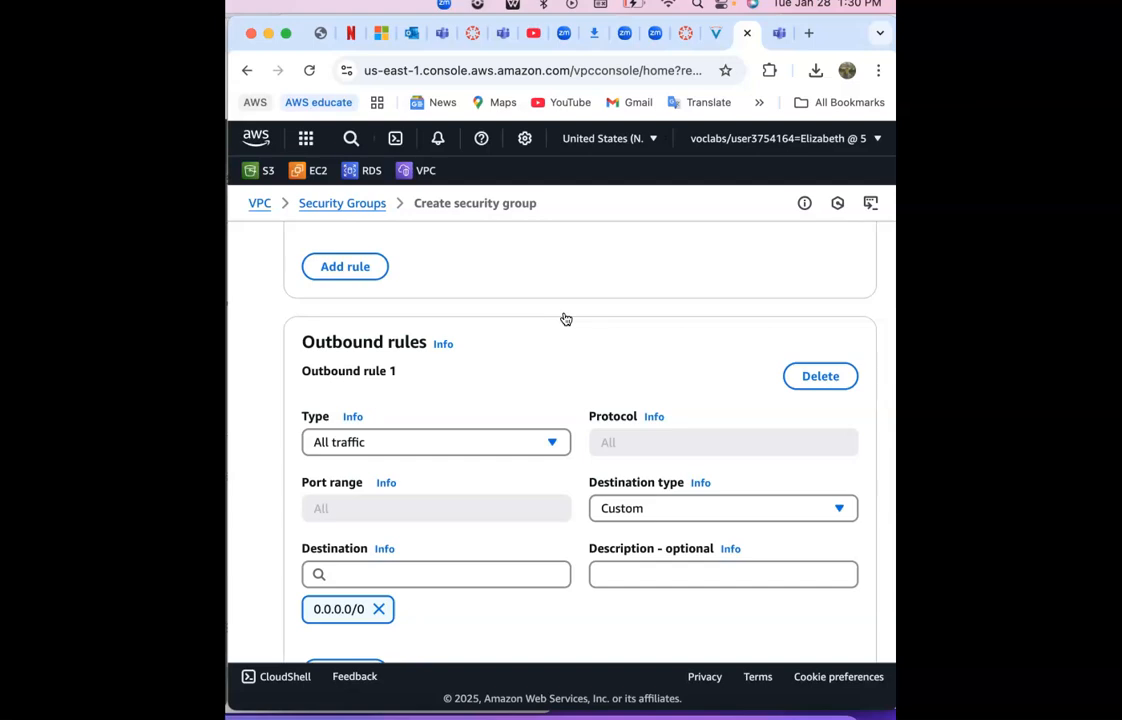
pyautogui.click(589, 343)
pyautogui.scroll(5, 589, 345)
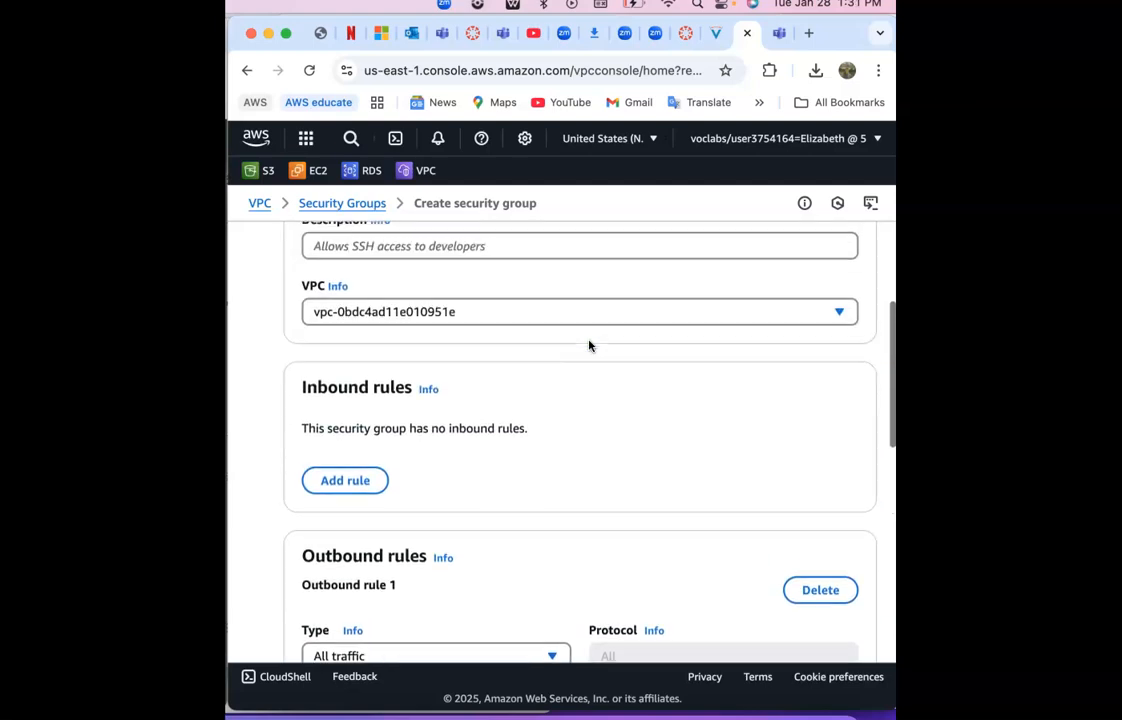
# - Name the new security group "DB Security Group"
pyautogui.scroll(5, 589, 345)
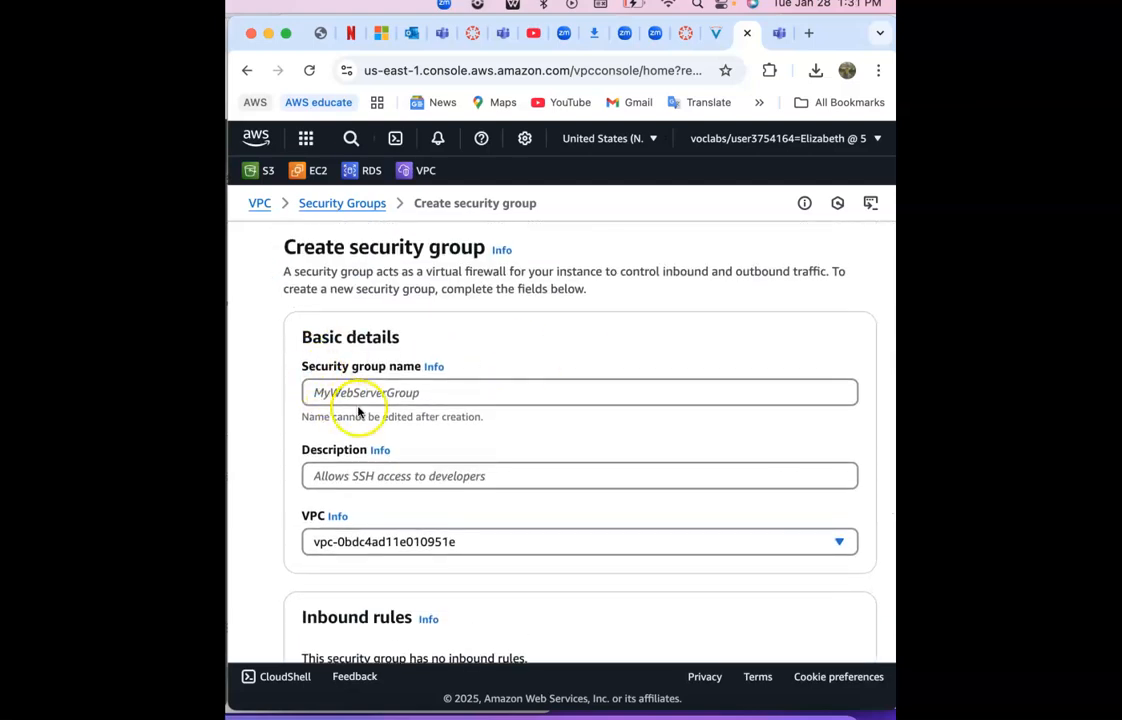
pyautogui.click(357, 394)
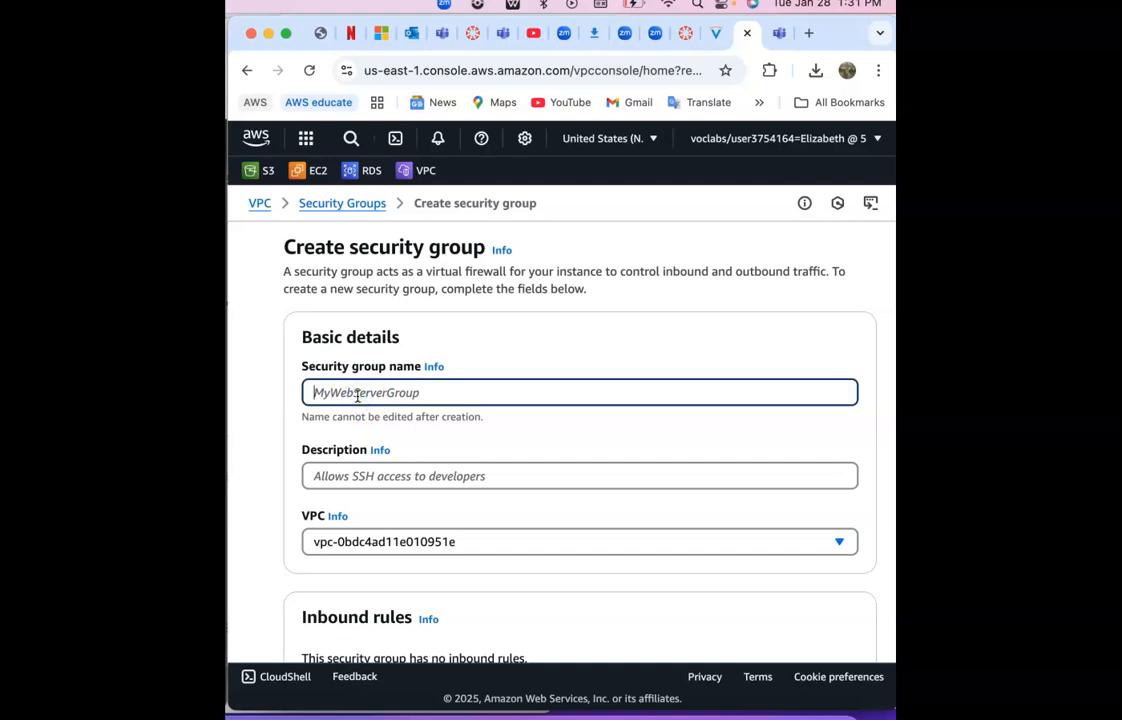
pyautogui.write('DB')
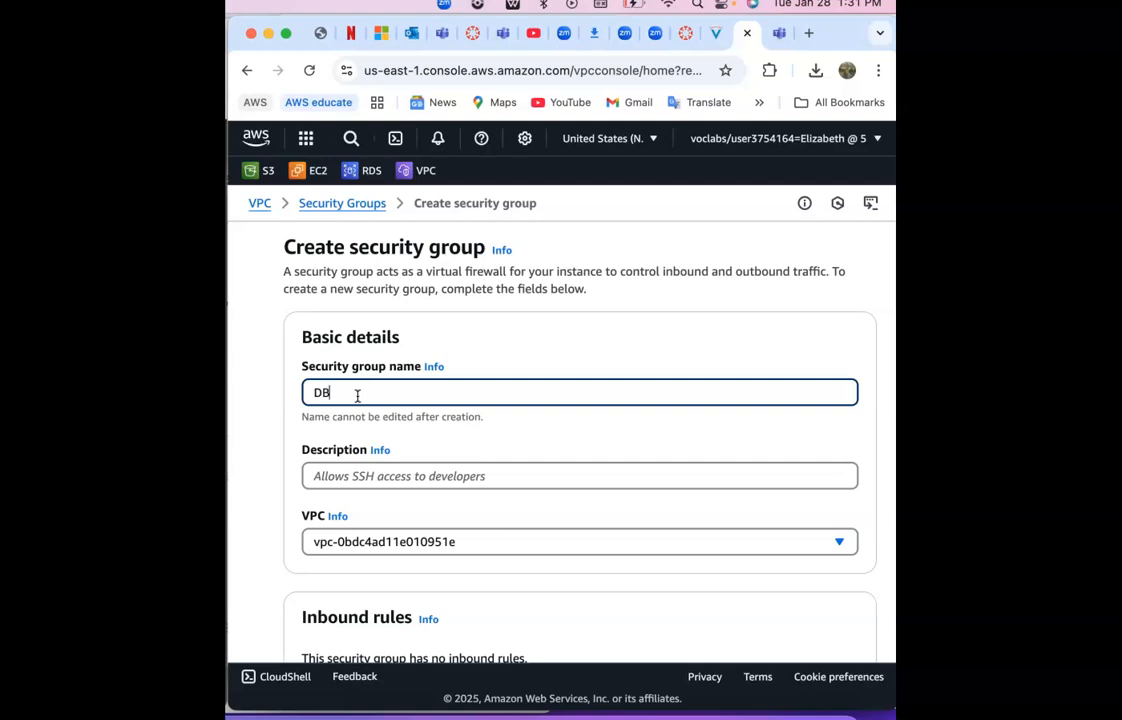
pyautogui.write(' Security Group')
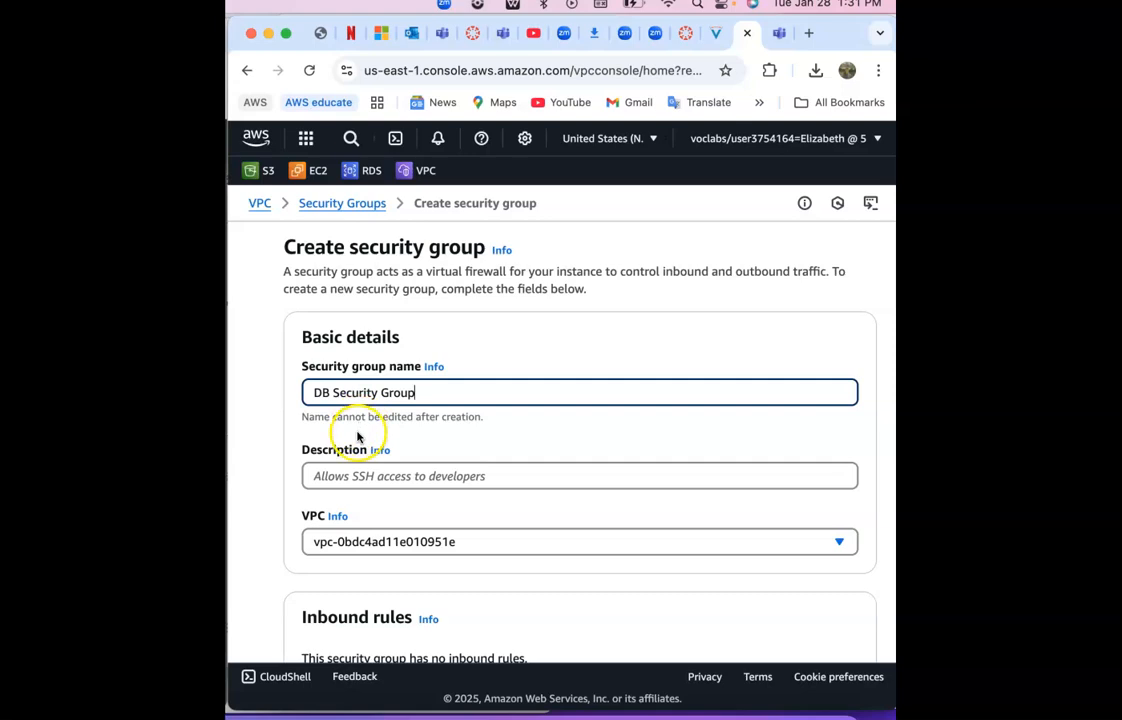
# - Enter "Permit access from Web Security Group" as the security group's description
pyautogui.click(357, 474)
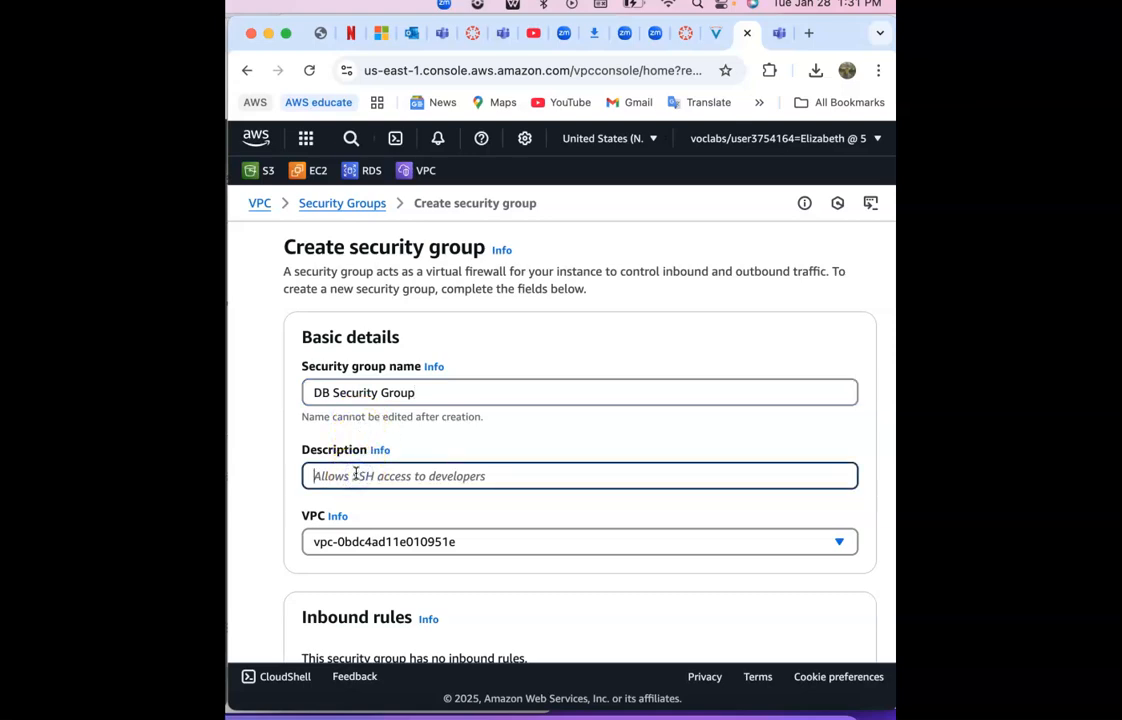
pyautogui.write('Permit ')
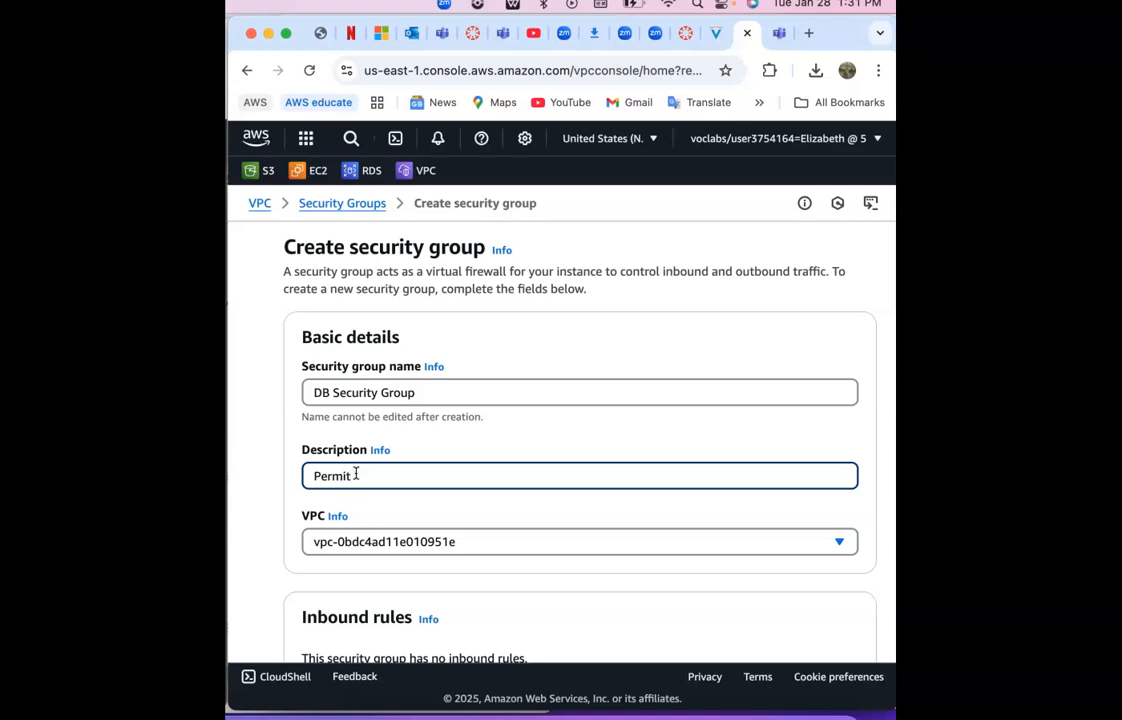
pyautogui.write('access from Web se')
pyautogui.press('BackSpace')
pyautogui.press('BackSpace')
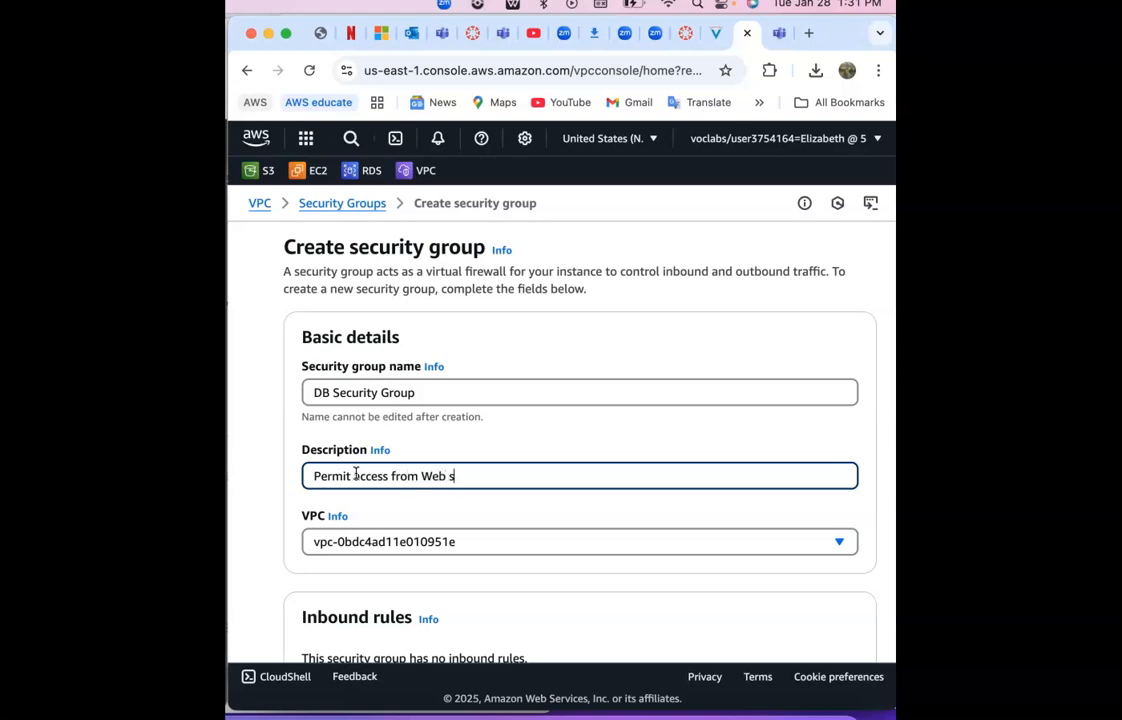
pyautogui.write('Security Group')
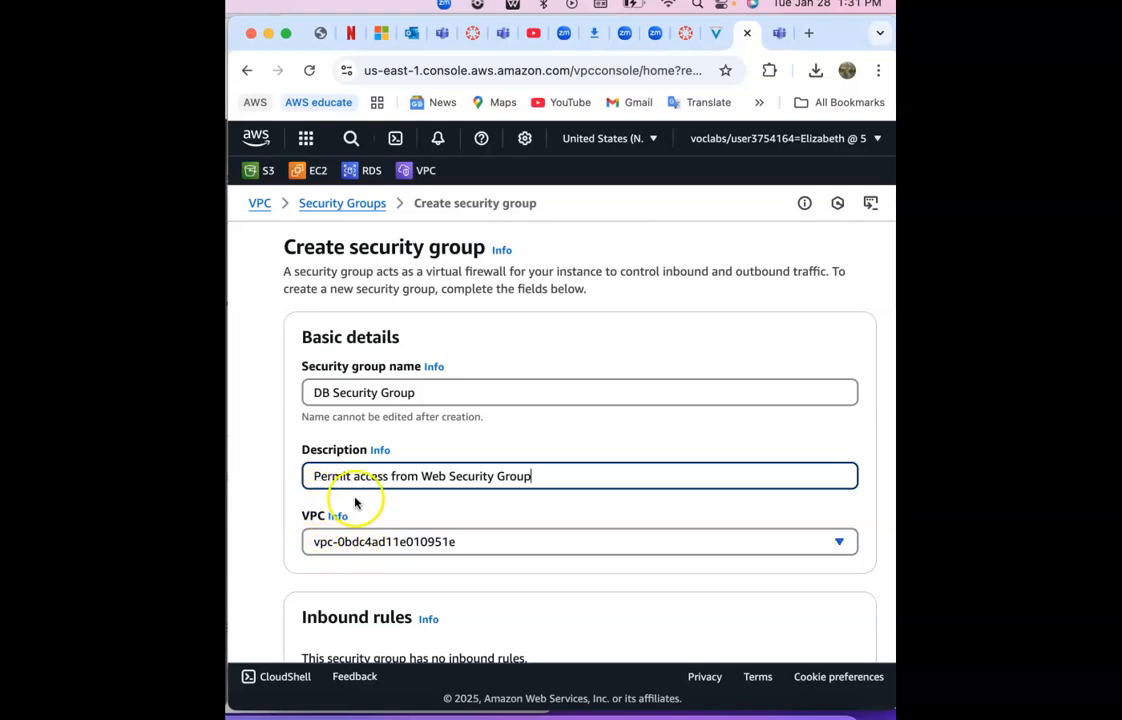
# - Assign the new security group to the Lab VPC
pyautogui.click(486, 546)
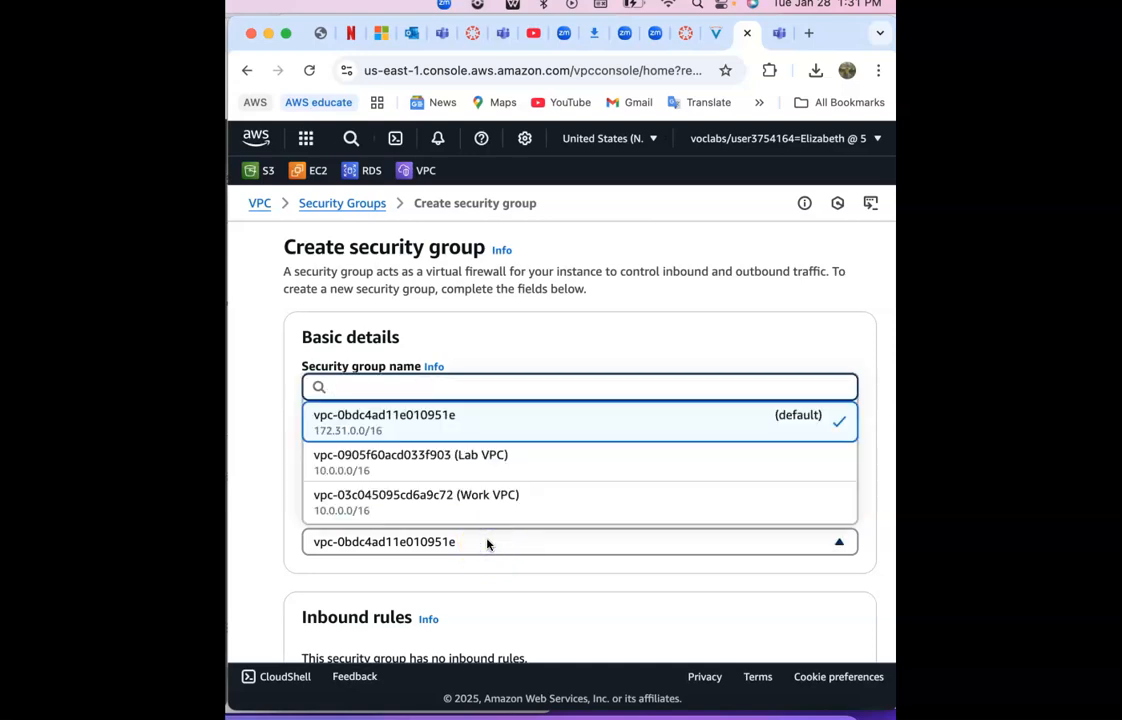
pyautogui.click(513, 467)
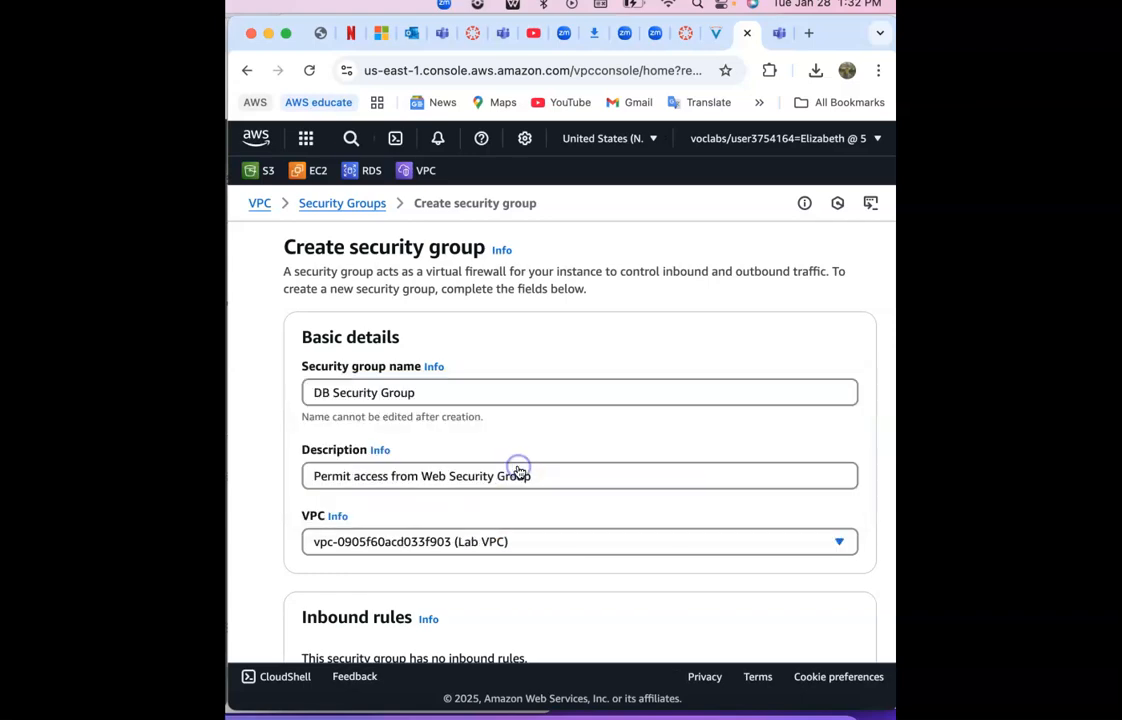
pyautogui.click(513, 584)
# - Add an inbound rule to the new security group
pyautogui.scroll(-5, 513, 587)
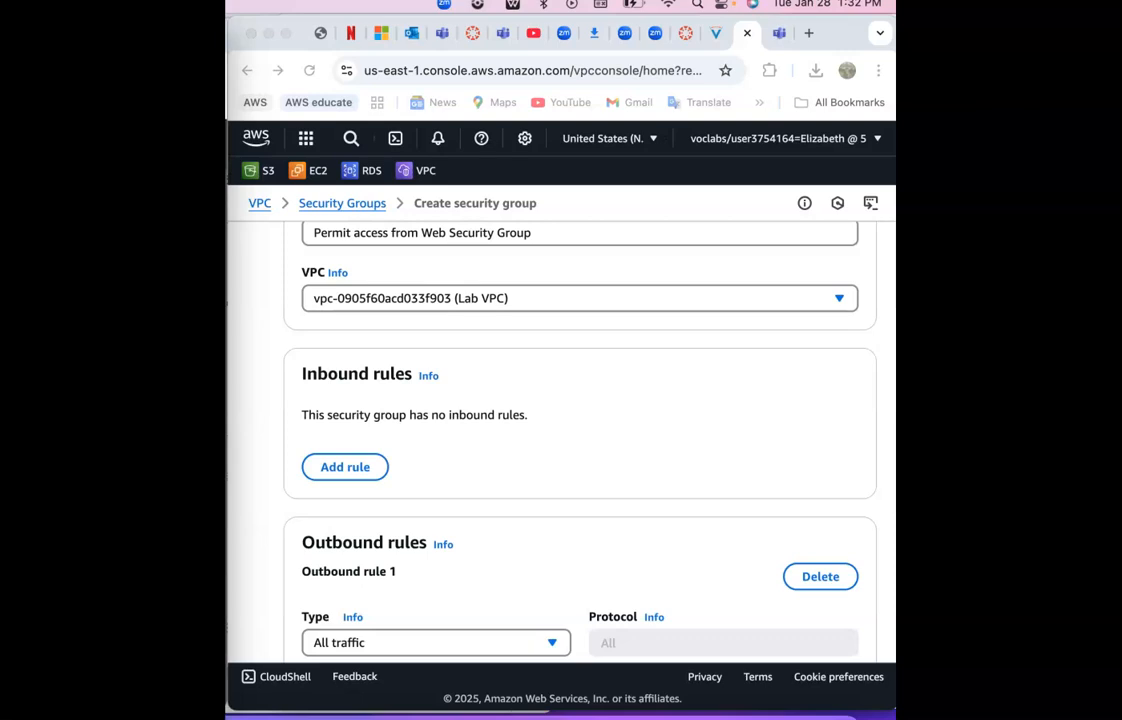
pyautogui.click(340, 471)
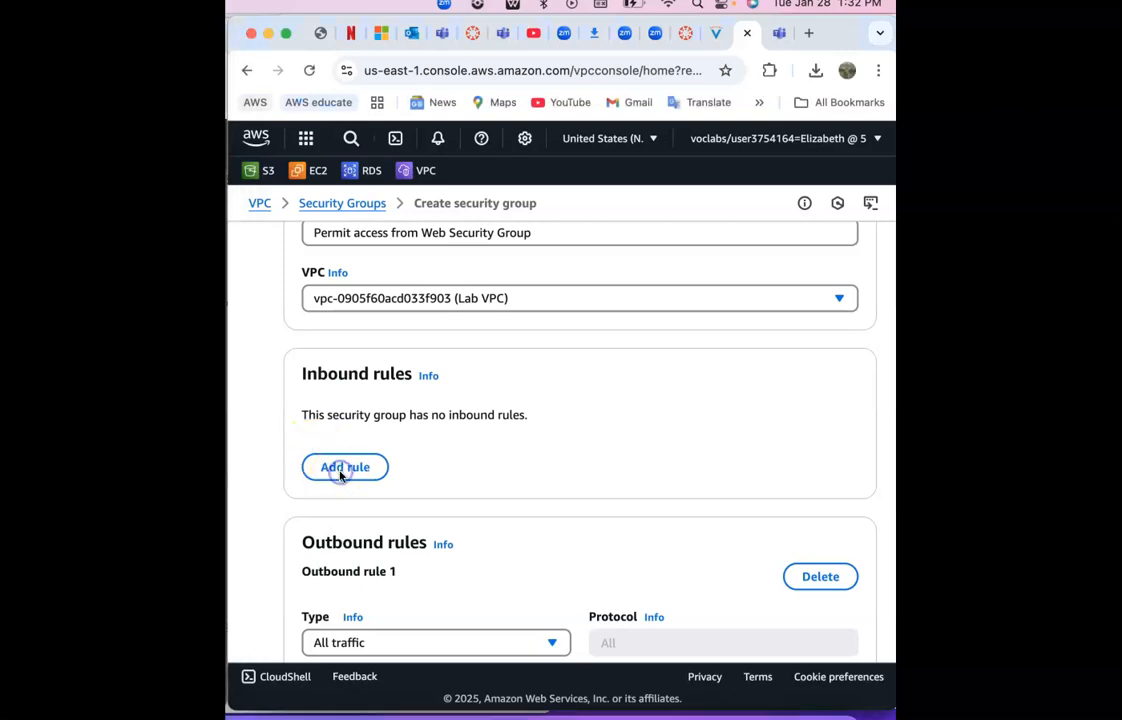
pyautogui.click(340, 472)
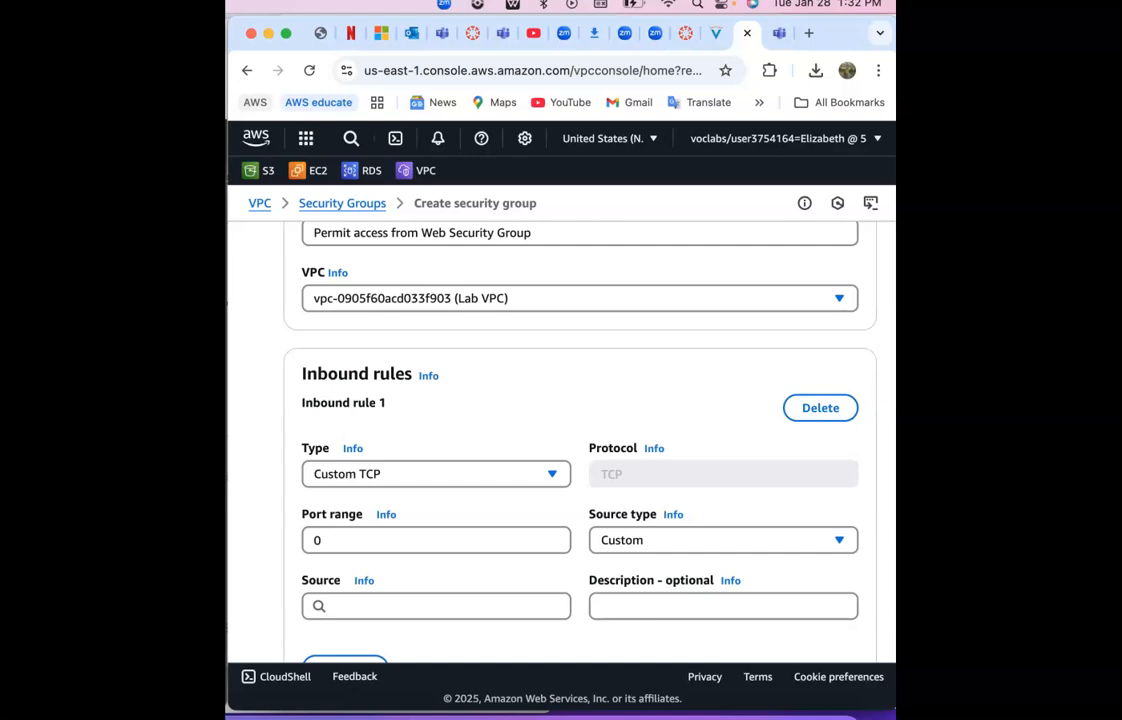
pyautogui.press('super+Tab')
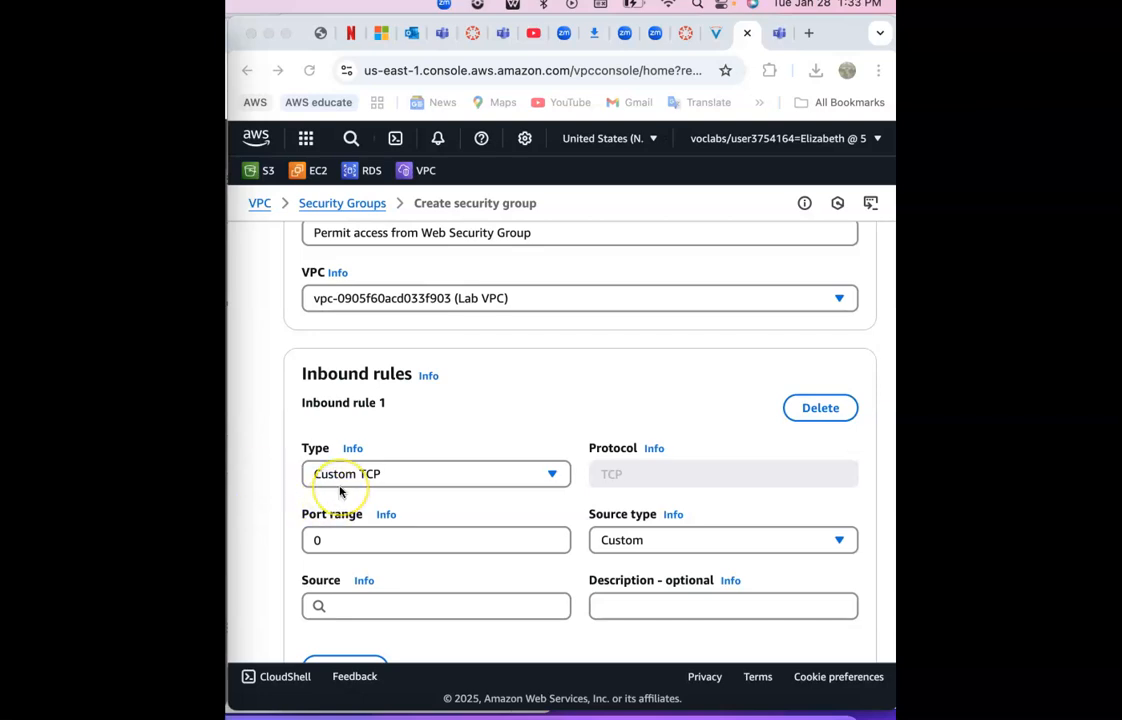
# - Set the type of inbound rule 1 to MYSQL/Aurora
pyautogui.click(400, 479)
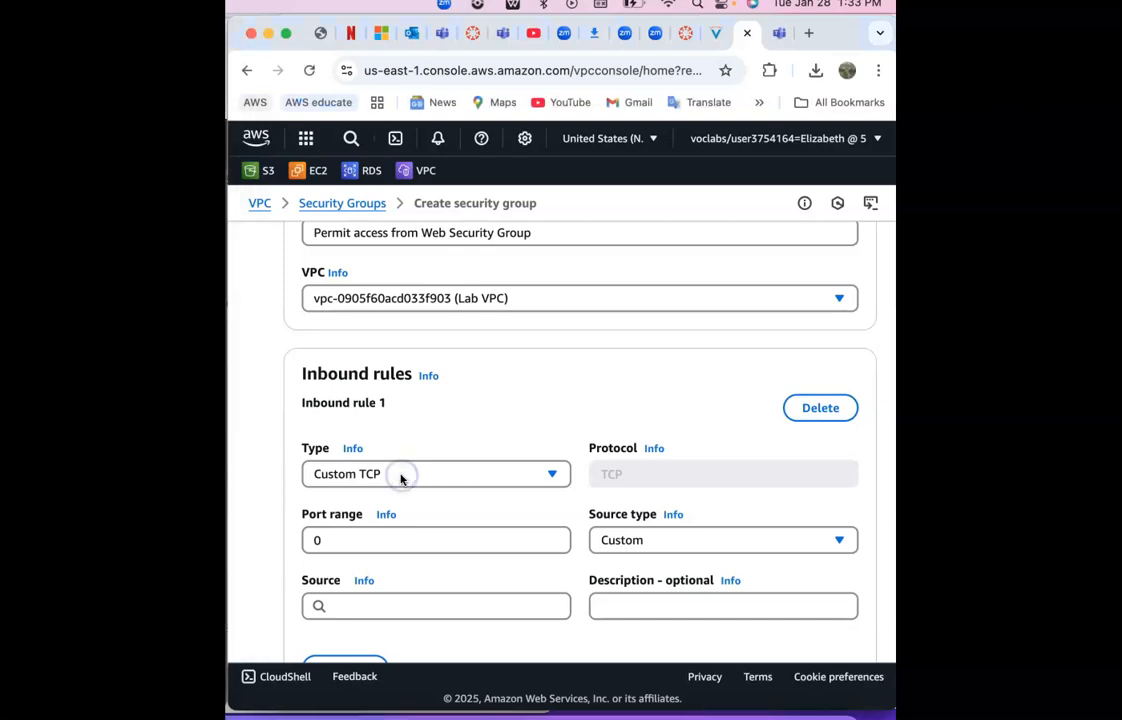
pyautogui.click(400, 479)
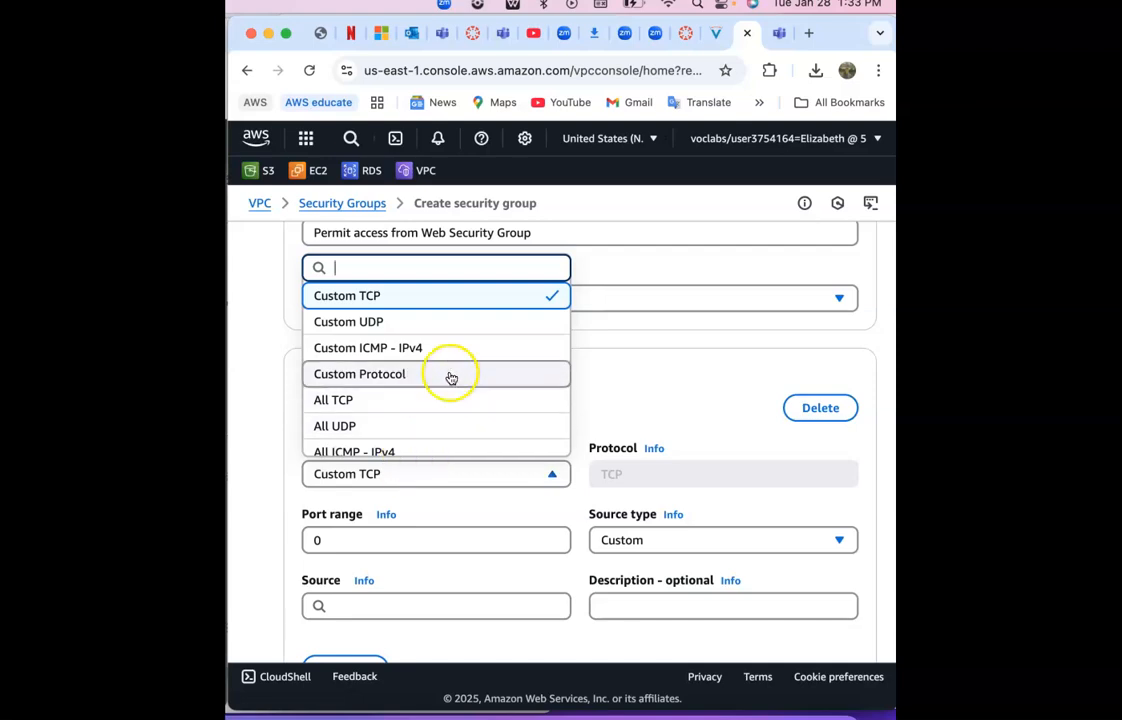
pyautogui.press('Down')
pyautogui.press('Down')
pyautogui.press('Down')
pyautogui.press('Down')
pyautogui.press('Down')
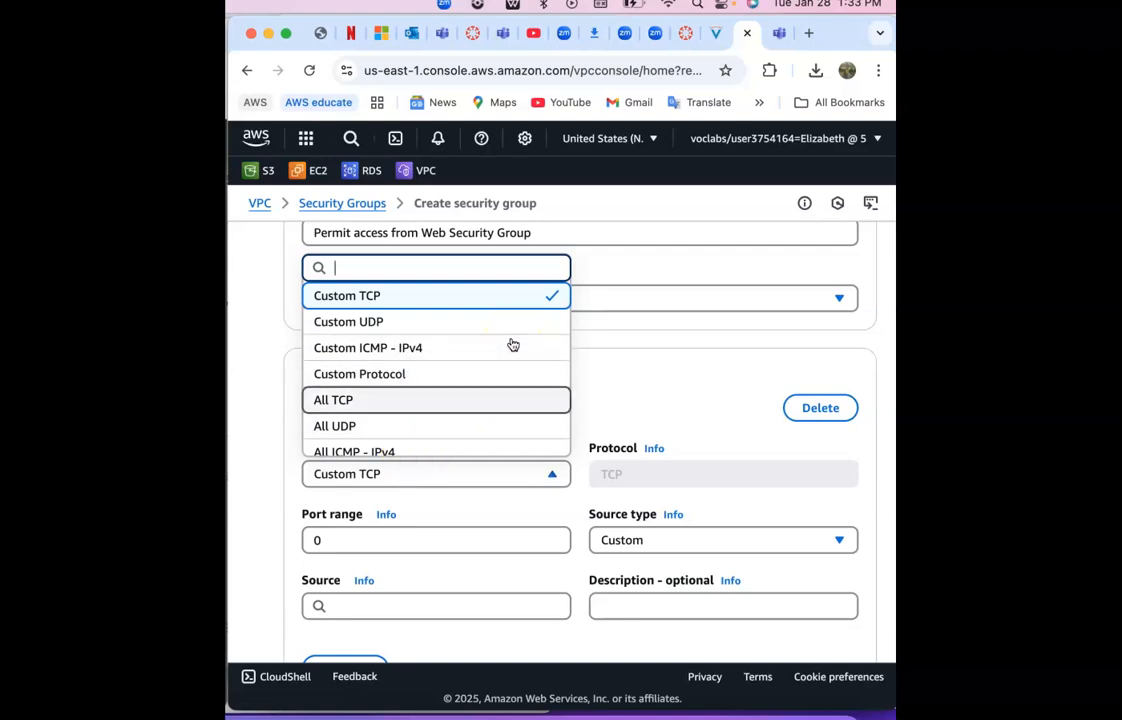
pyautogui.press('Down')
pyautogui.press('Down')
pyautogui.press('Down')
pyautogui.press('Down')
pyautogui.press('Down')
pyautogui.press('Down')
pyautogui.press('Down')
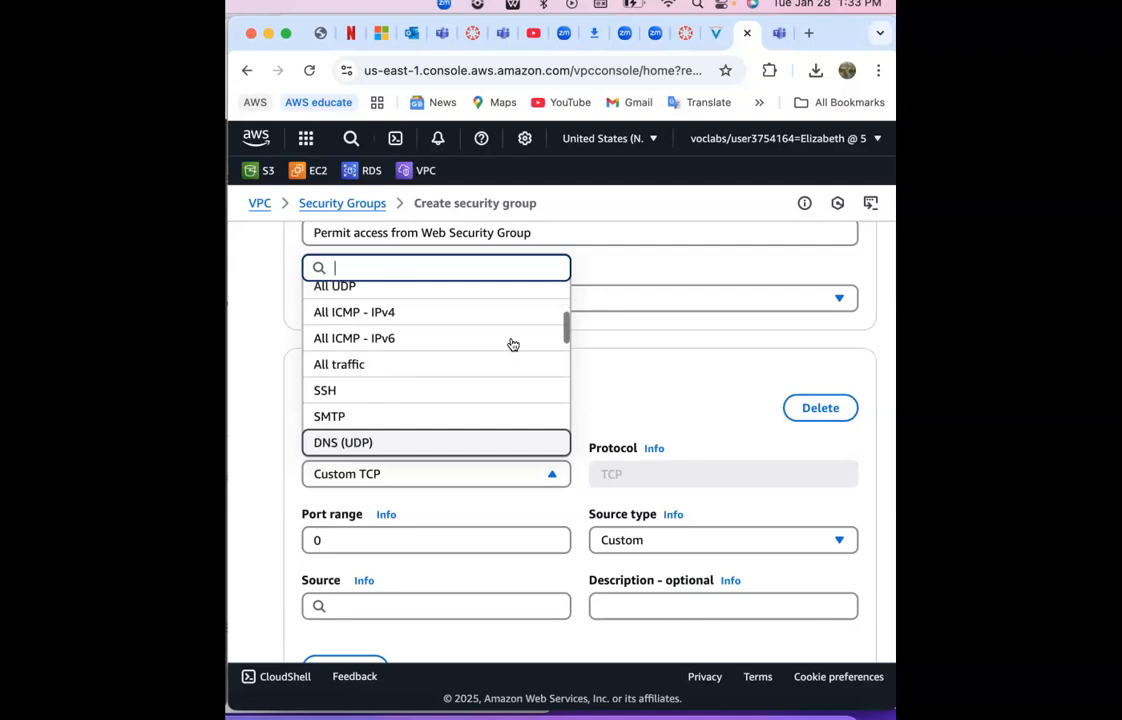
pyautogui.press('Down')
pyautogui.press('Down')
pyautogui.press('Down')
pyautogui.press('Down')
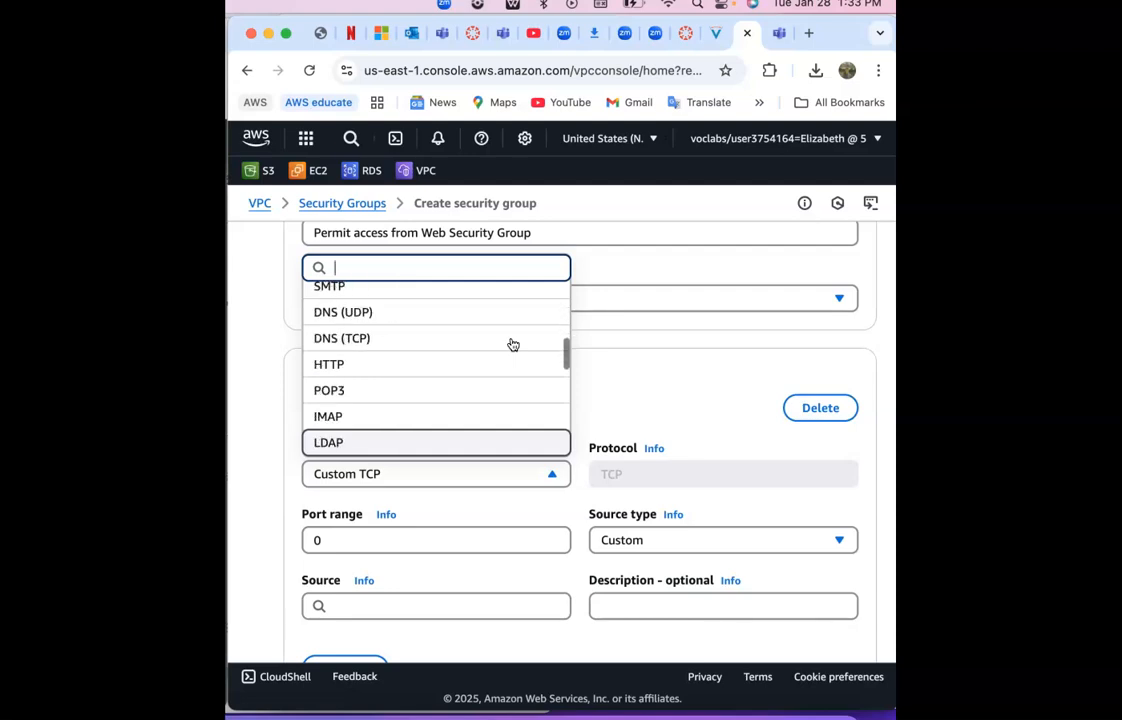
pyautogui.press('Down')
pyautogui.press('Down')
pyautogui.press('Down')
pyautogui.press('Down')
pyautogui.press('Down')
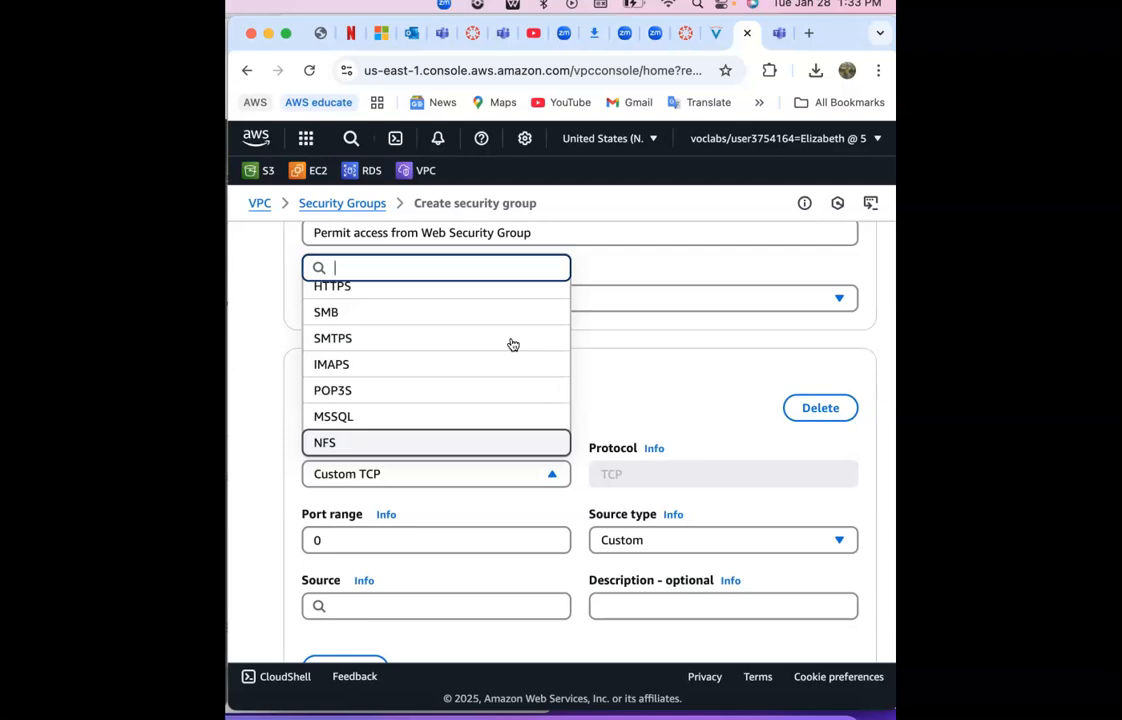
pyautogui.press('Down')
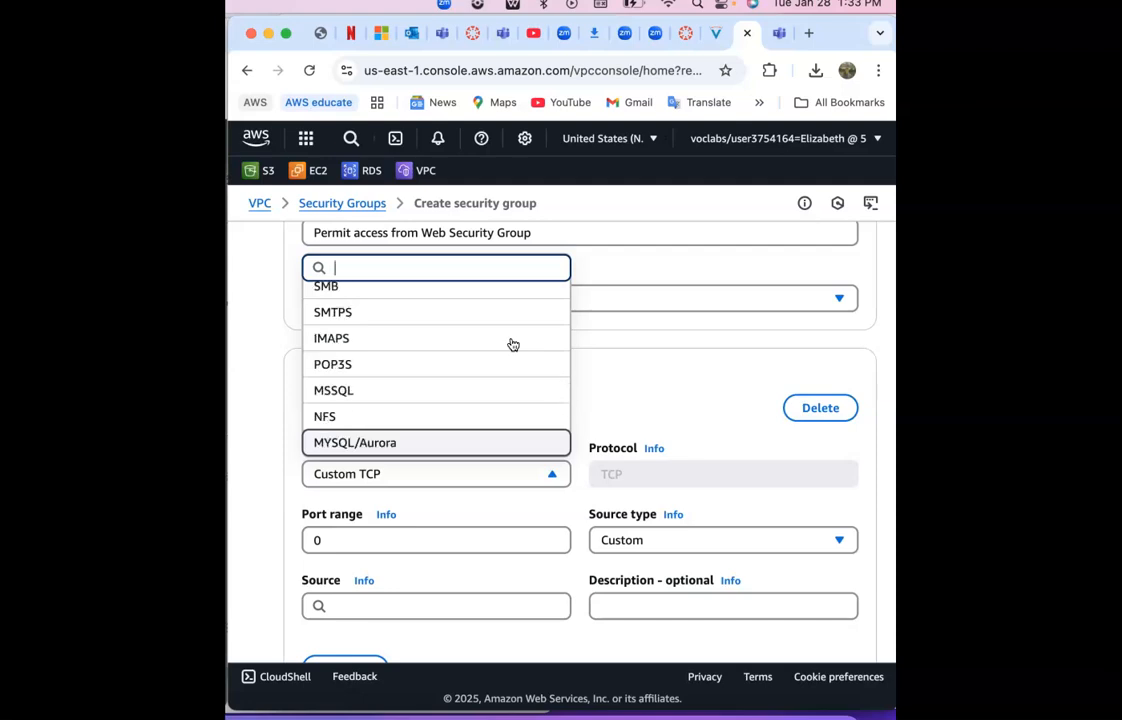
pyautogui.click(443, 443)
pyautogui.click(622, 466)
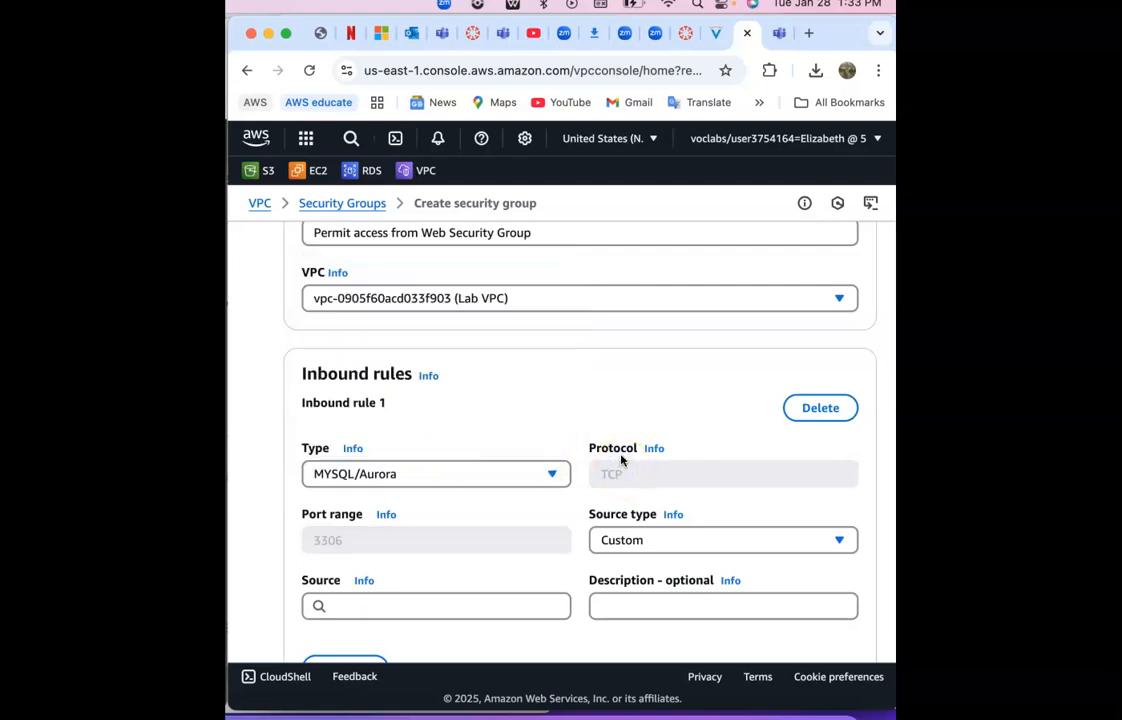
pyautogui.click(414, 553)
# - Review the available source type options for inbound rule 1, leaving Custom selected
pyautogui.click(680, 545)
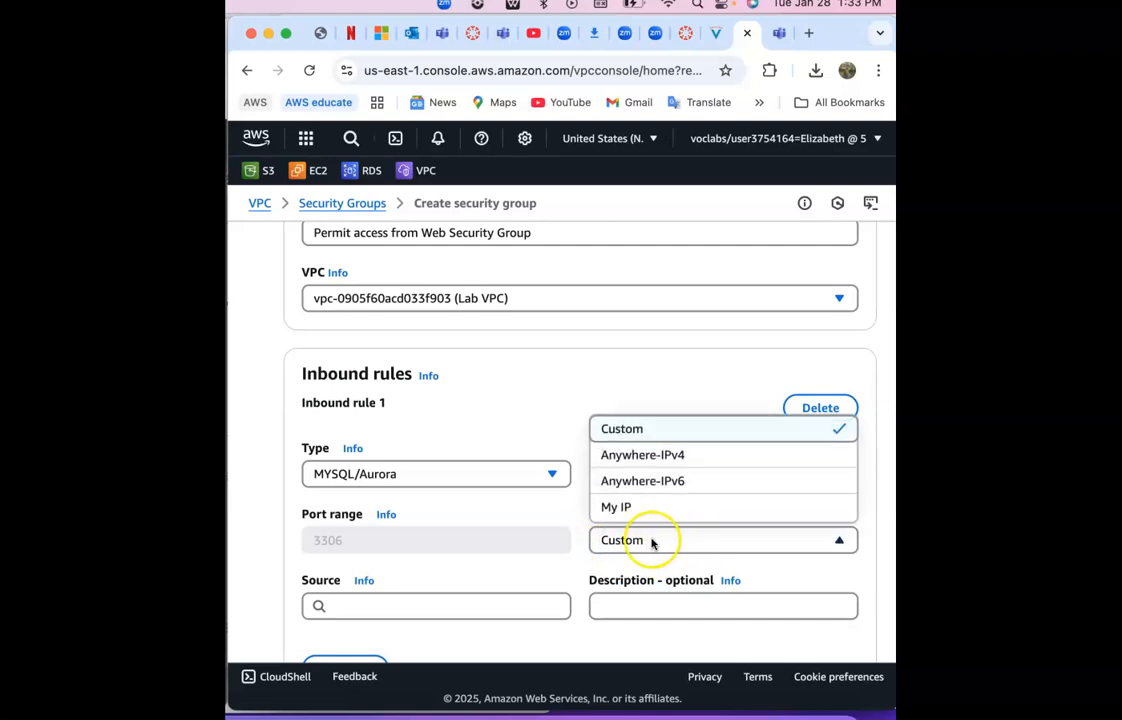
pyautogui.click(525, 572)
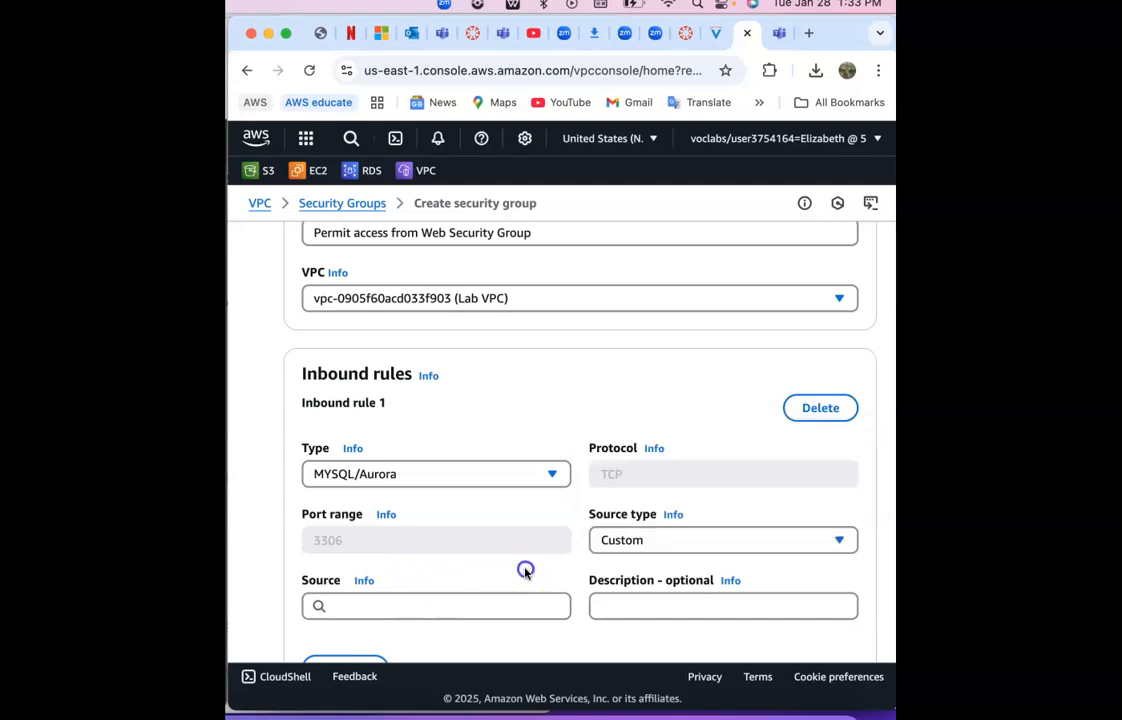
pyautogui.click(641, 541)
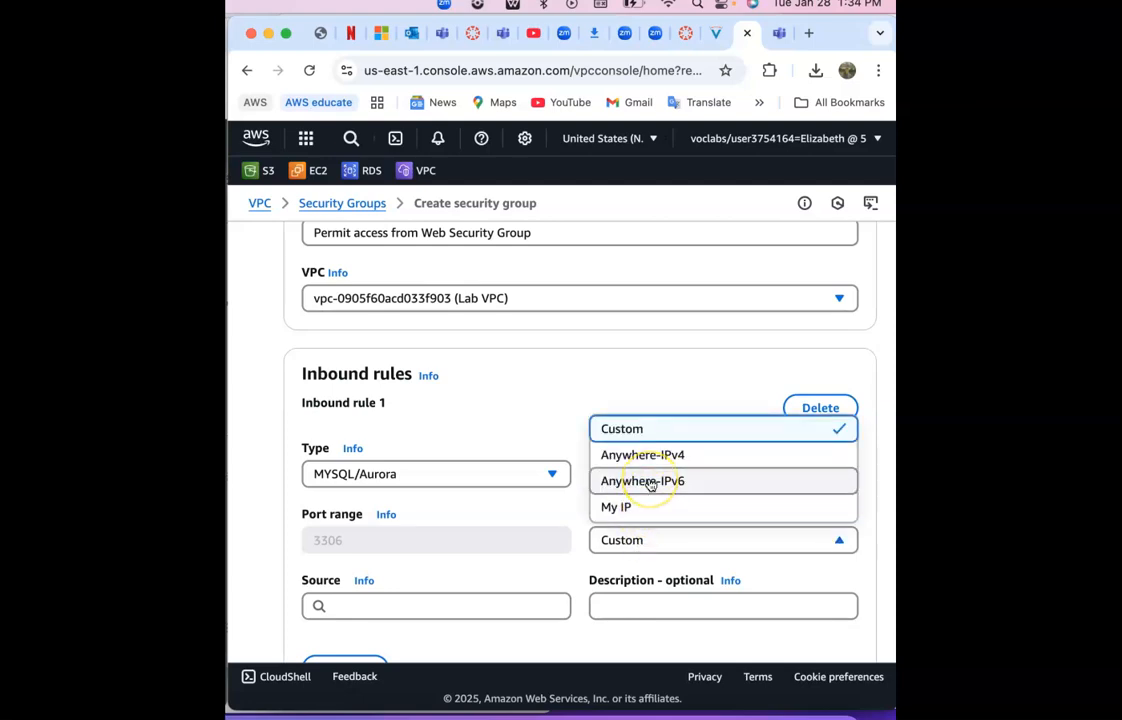
pyautogui.press('Up')
pyautogui.press('Down')
pyautogui.press('Down')
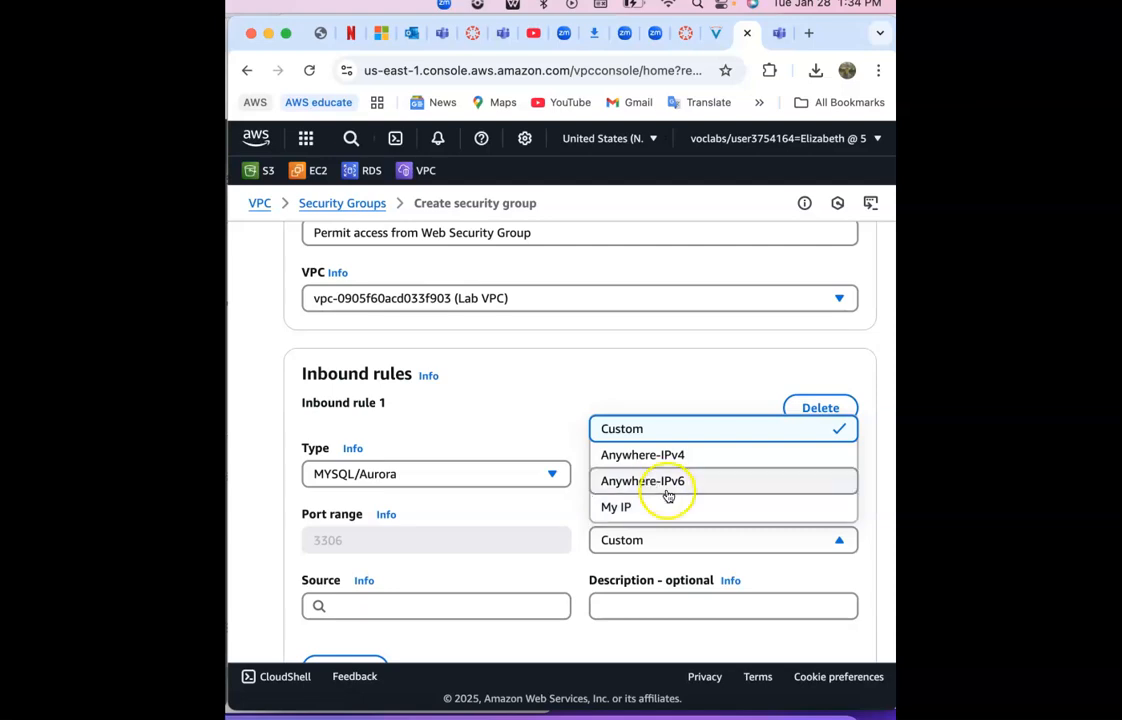
pyautogui.click(589, 557)
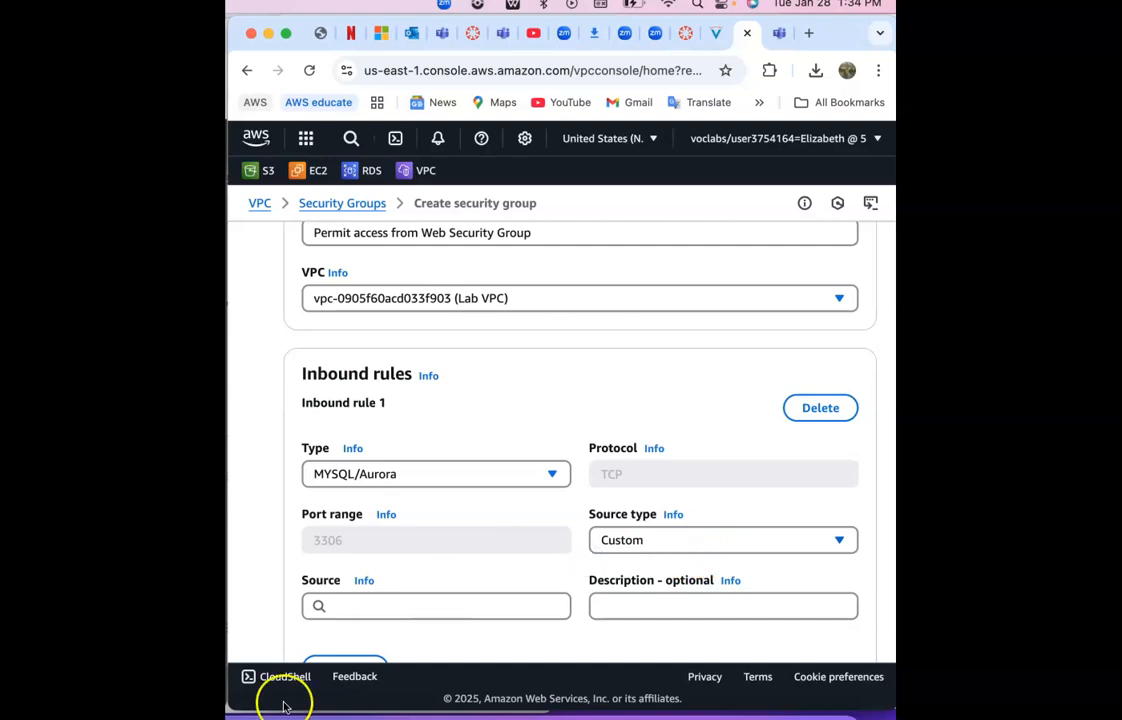
# - Search the sources of inbound rule 1 for "we" and select Web Security Group
pyautogui.click(387, 611)
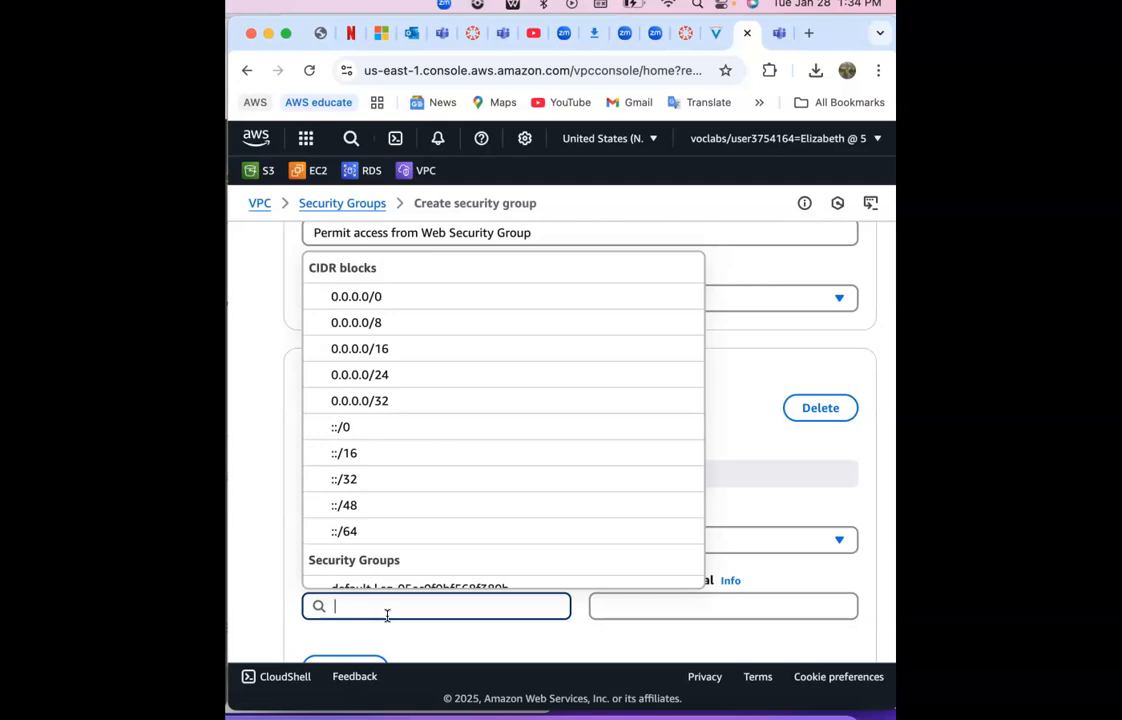
pyautogui.write('we')
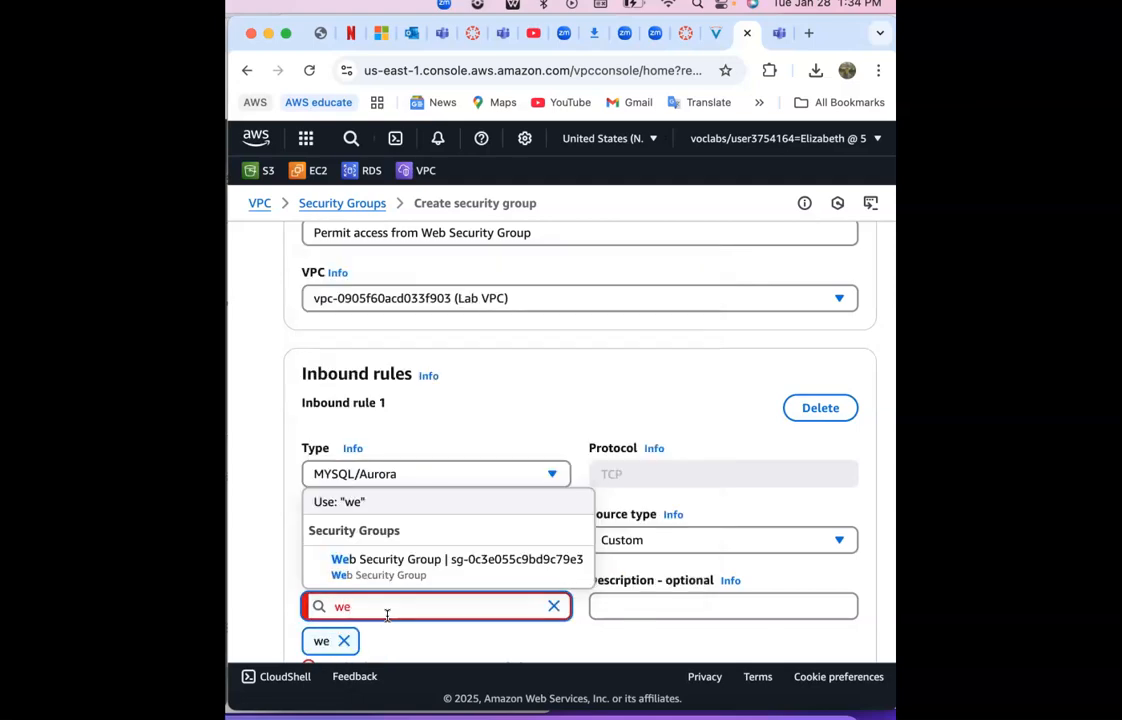
pyautogui.click(454, 575)
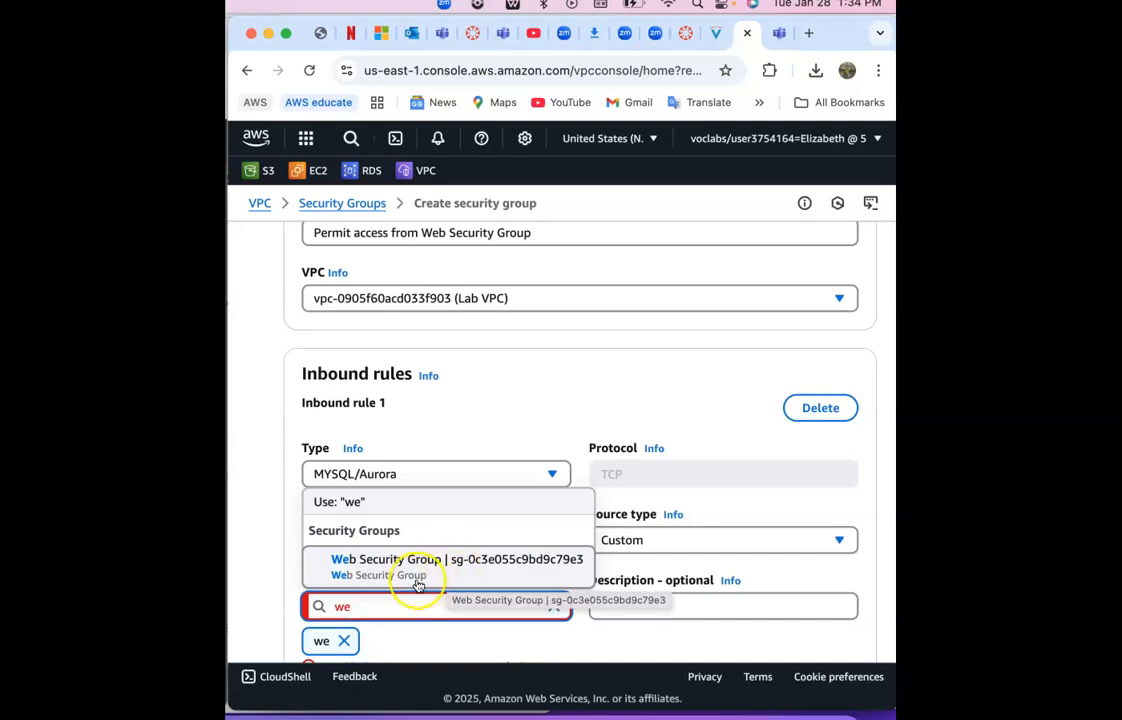
pyautogui.click(425, 575)
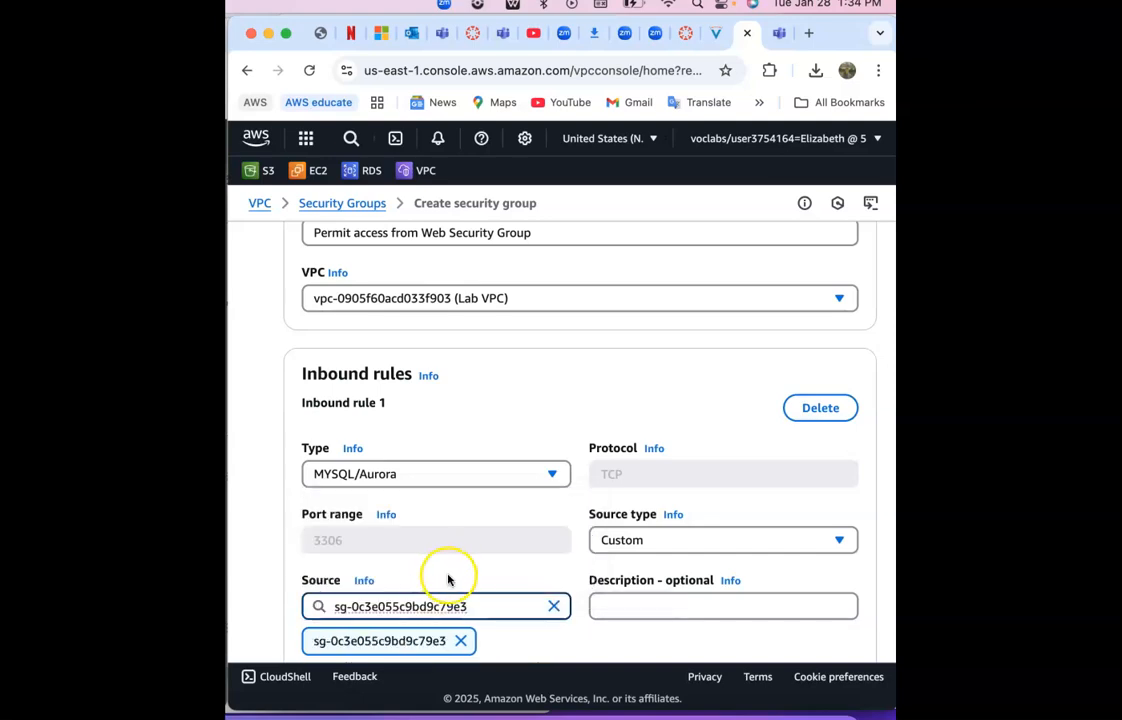
pyautogui.click(322, 604)
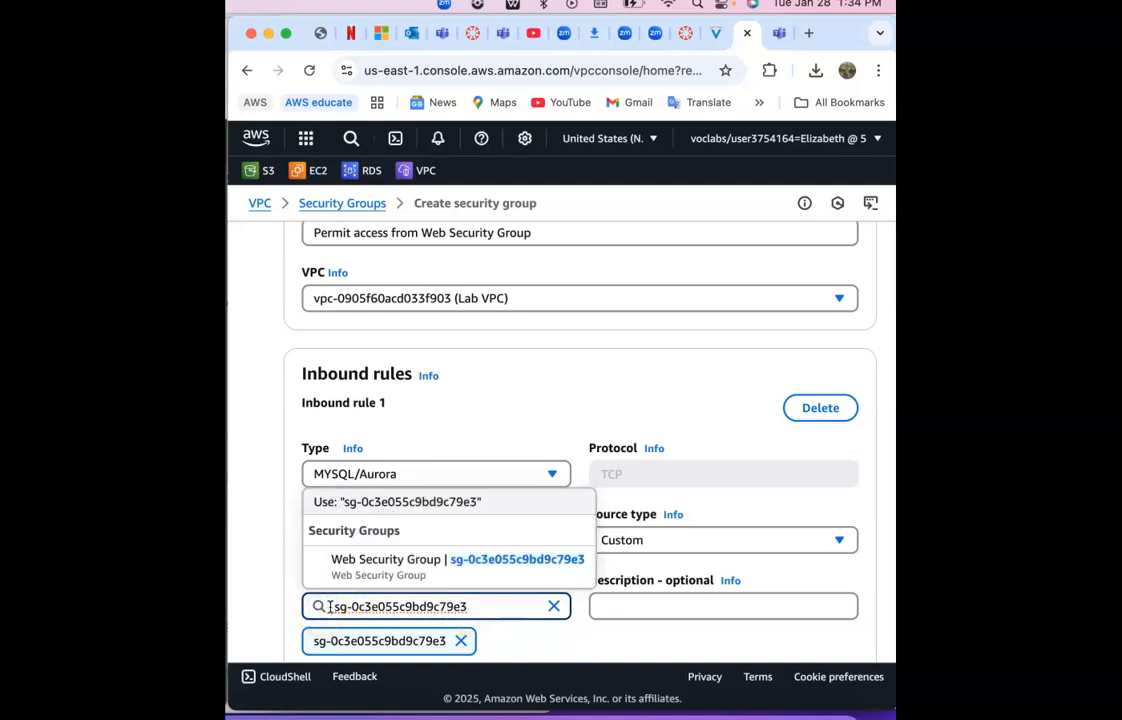
pyautogui.write('we')
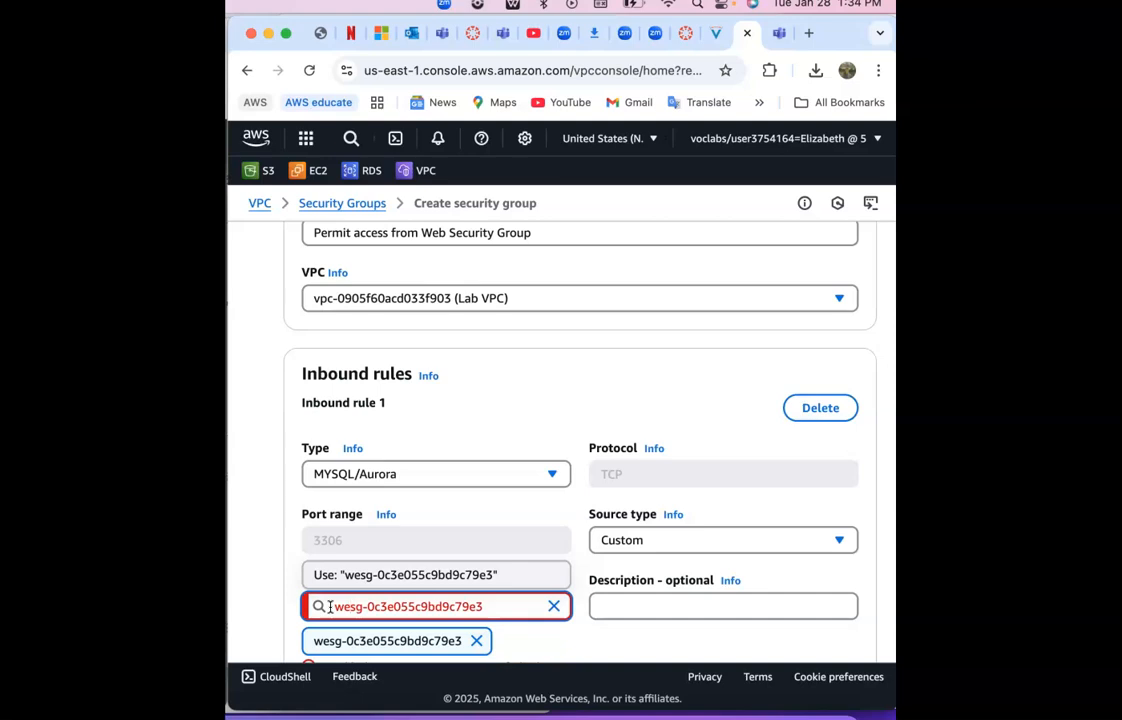
pyautogui.press('BackSpace')
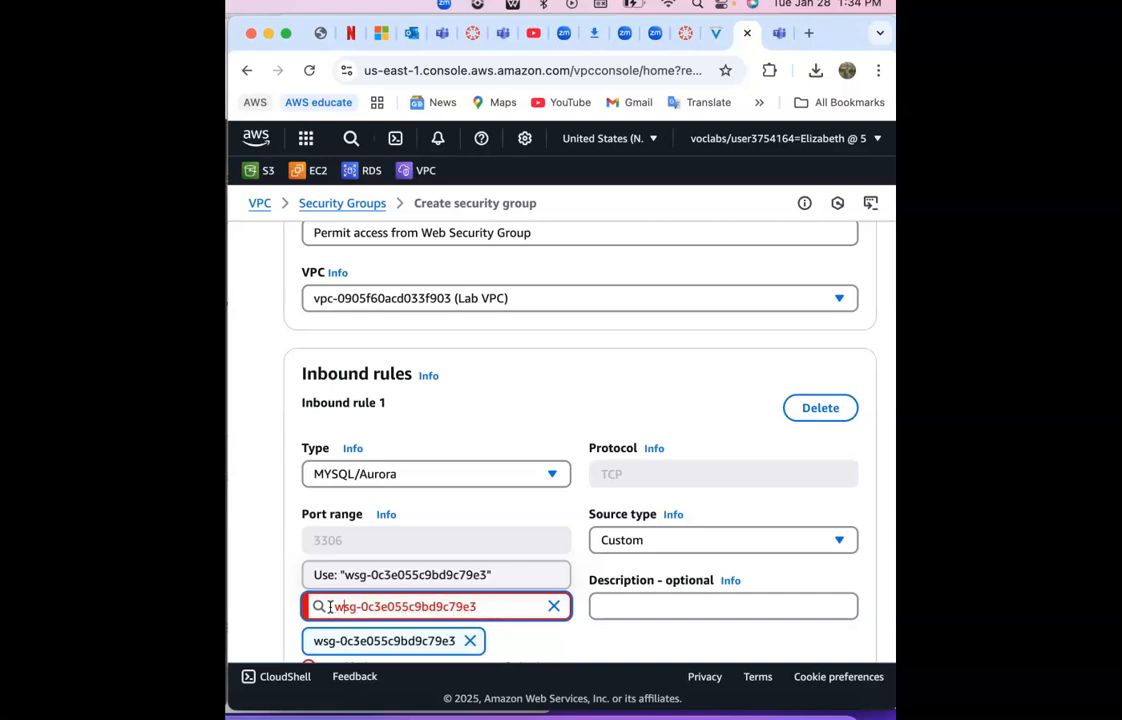
pyautogui.press('BackSpace')
# - Clear the source of inbound rule 1, search for "web security" and select Web Security Group
pyautogui.click(558, 610)
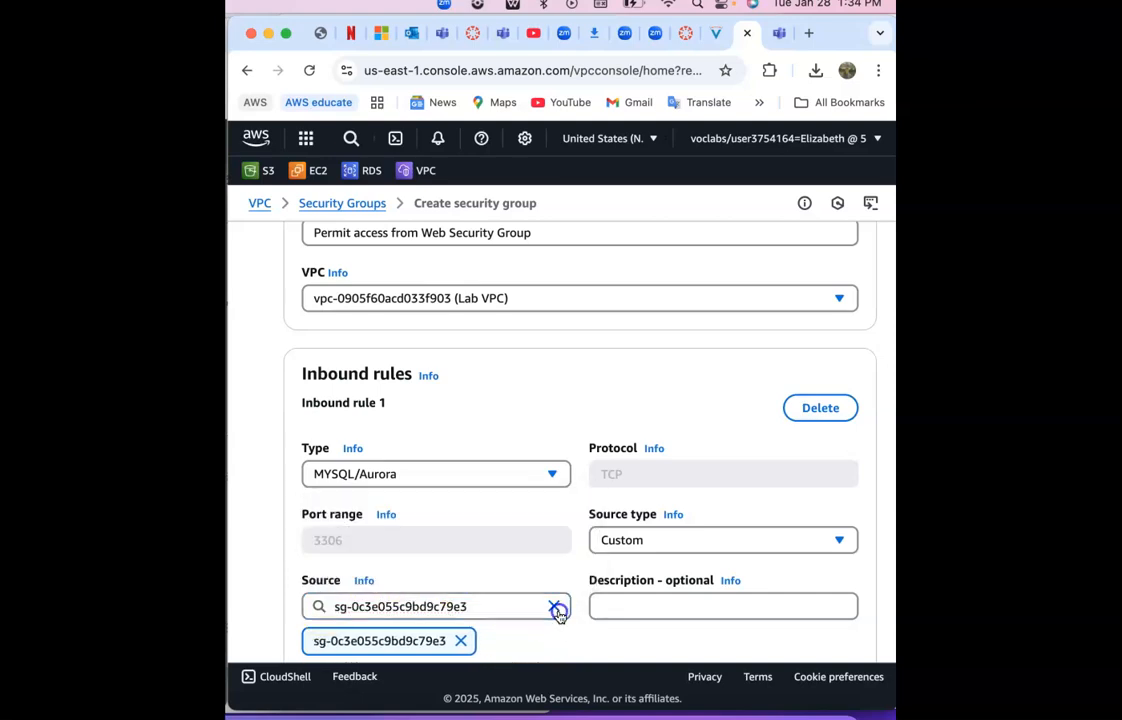
pyautogui.click(558, 610)
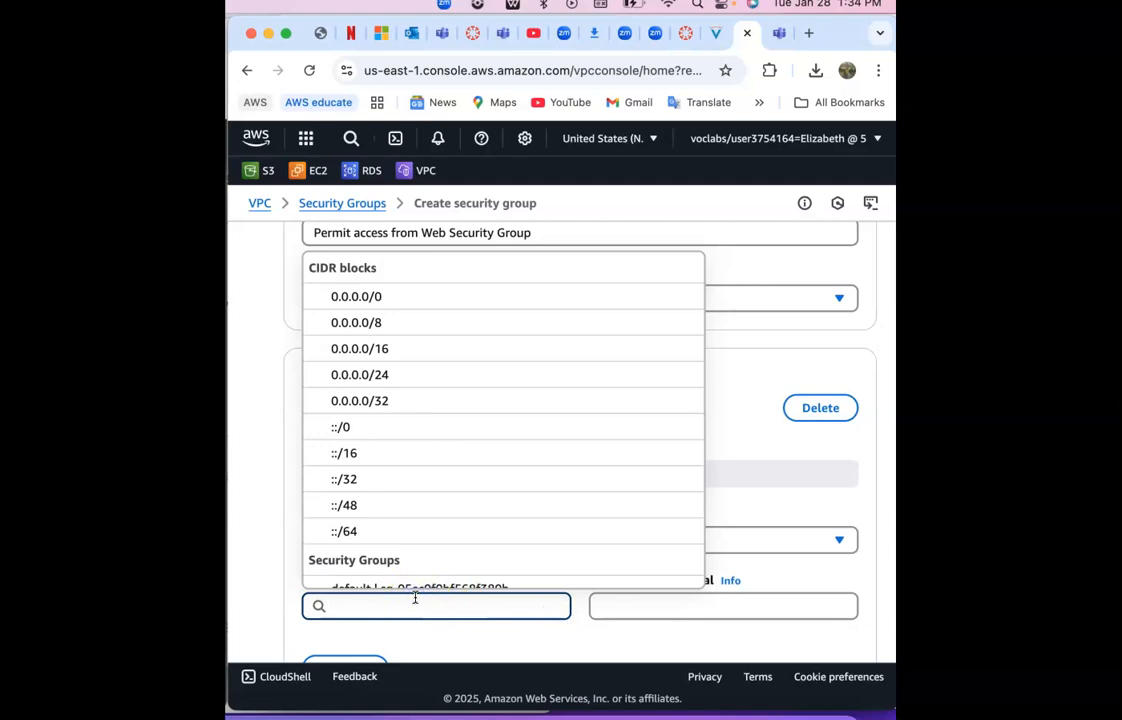
pyautogui.write('web')
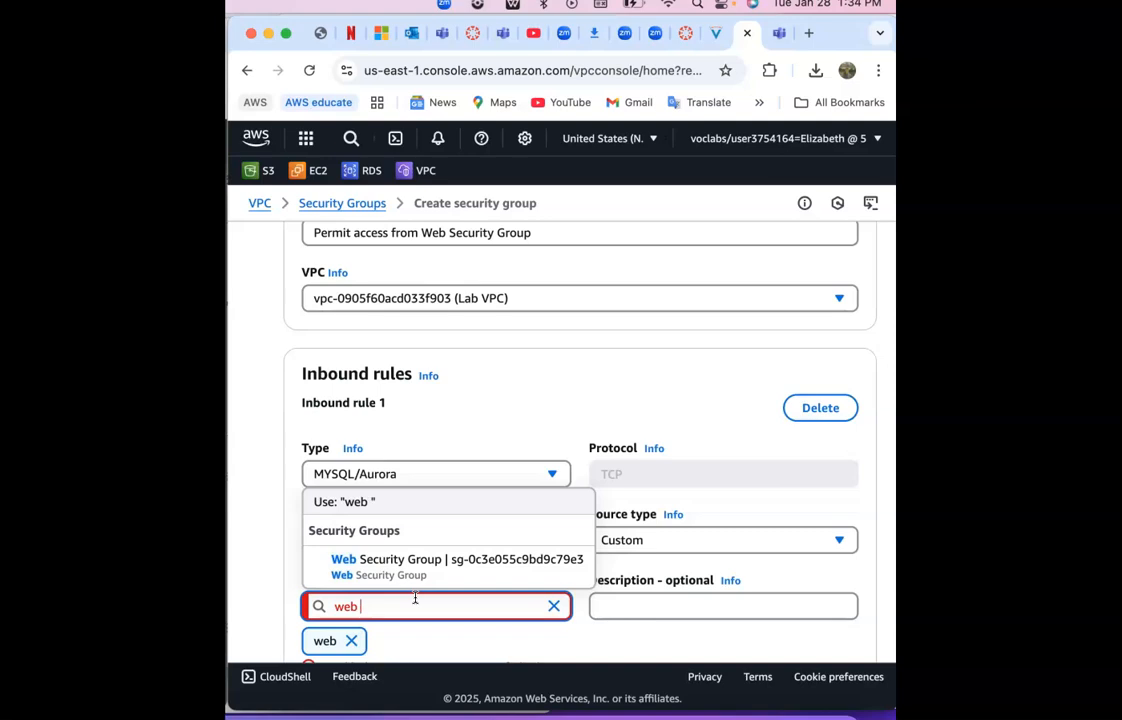
pyautogui.write(' secu')
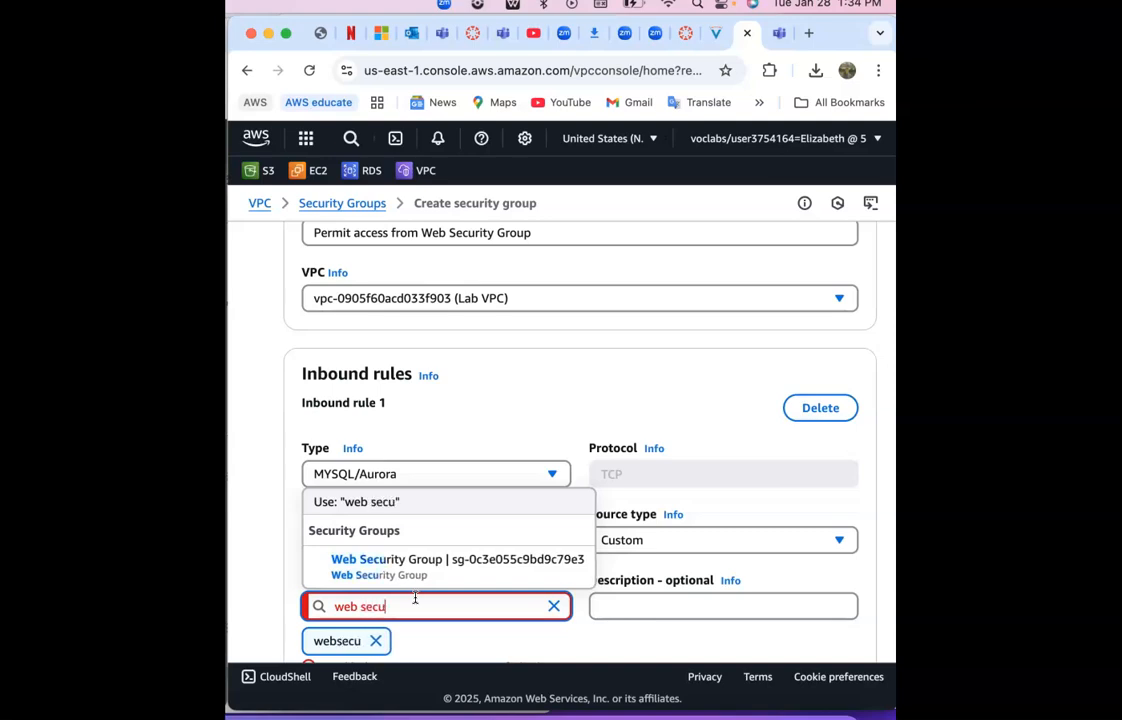
pyautogui.write('rity')
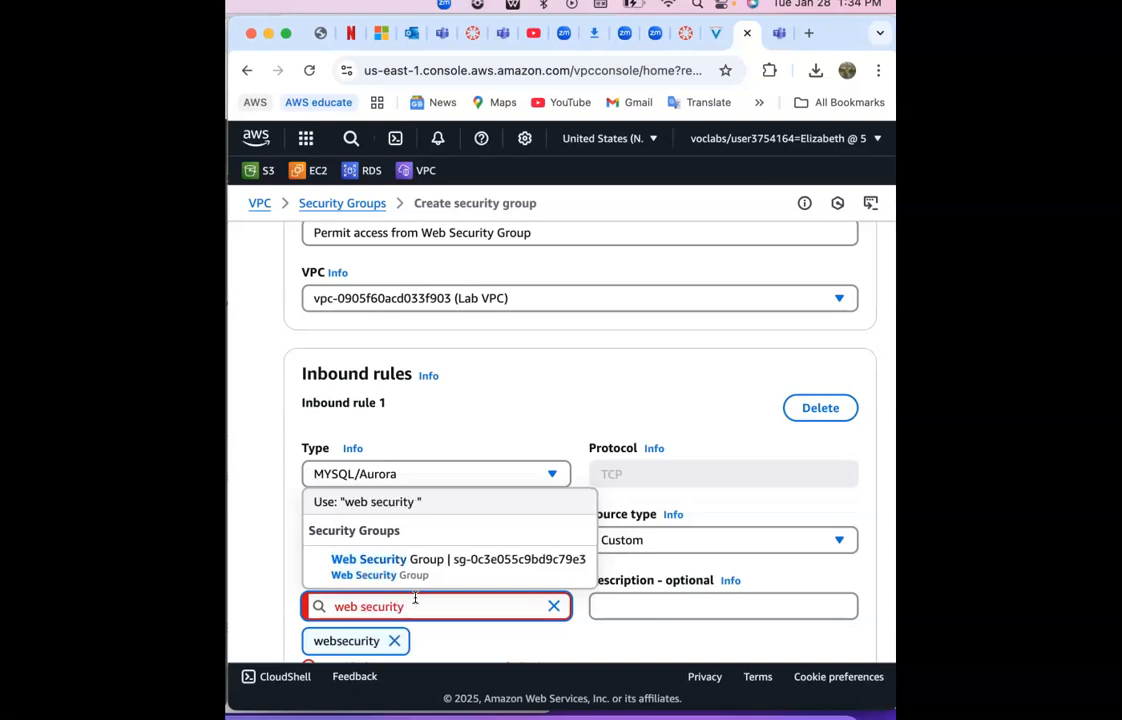
pyautogui.click(419, 564)
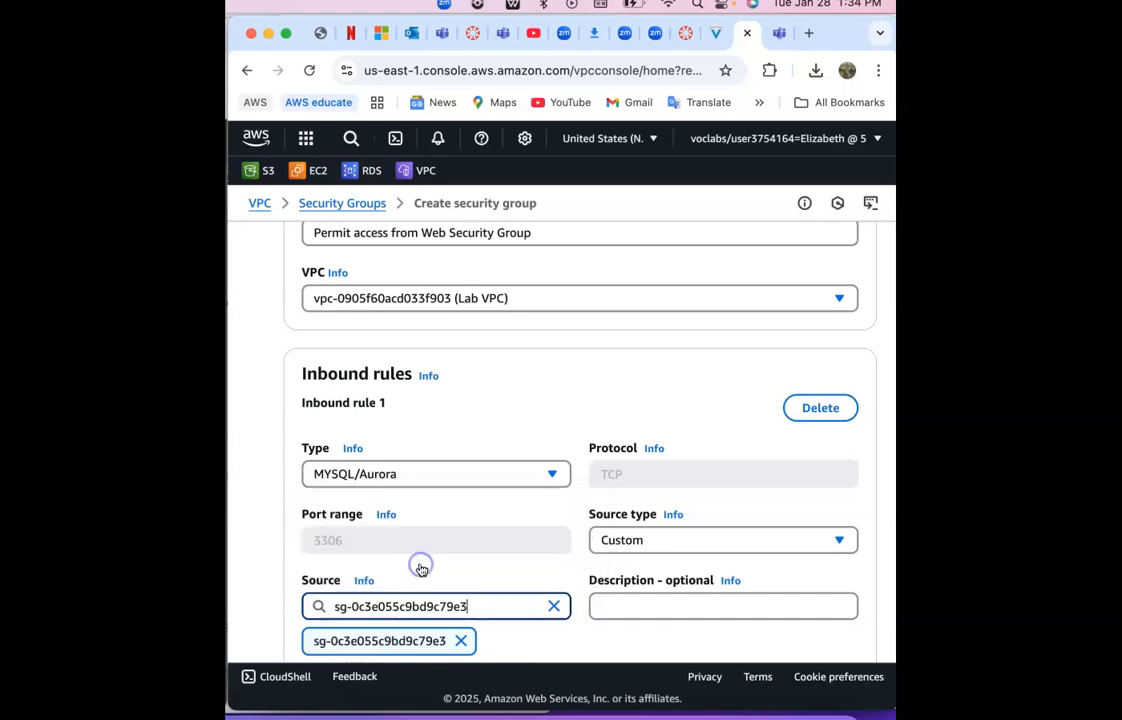
pyautogui.click(537, 565)
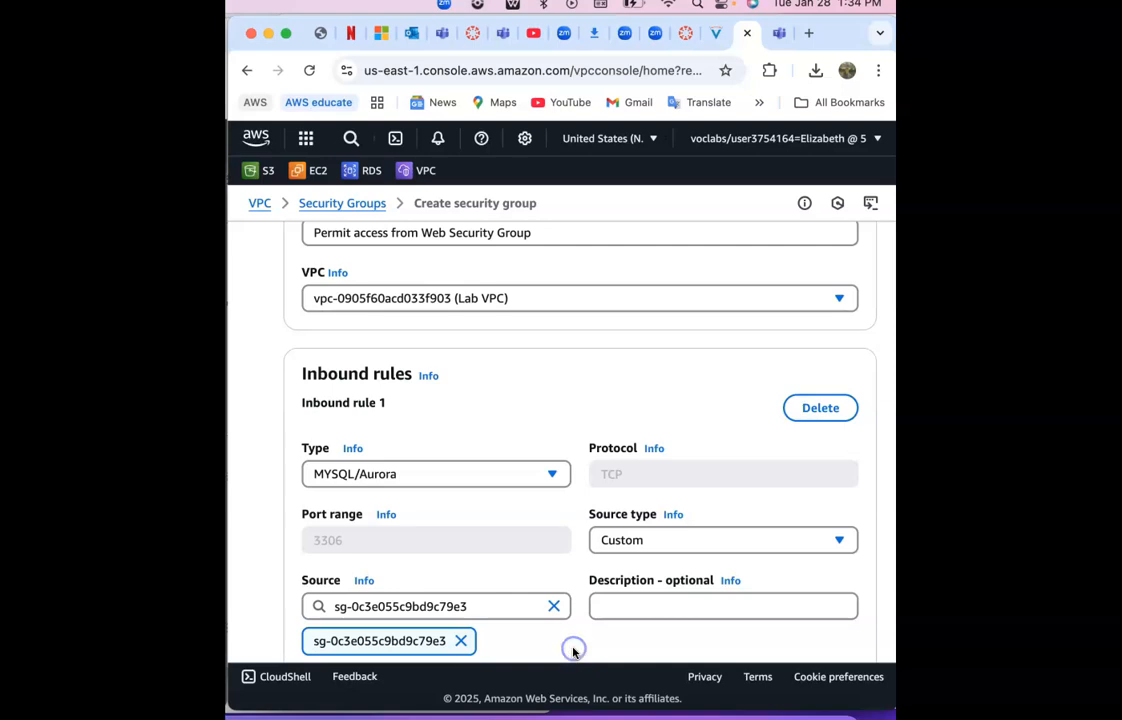
# - Keep the Custom source type, then replace inbound rule 1's source by searching for "sg" and selecting Web Security Group
pyautogui.click(656, 541)
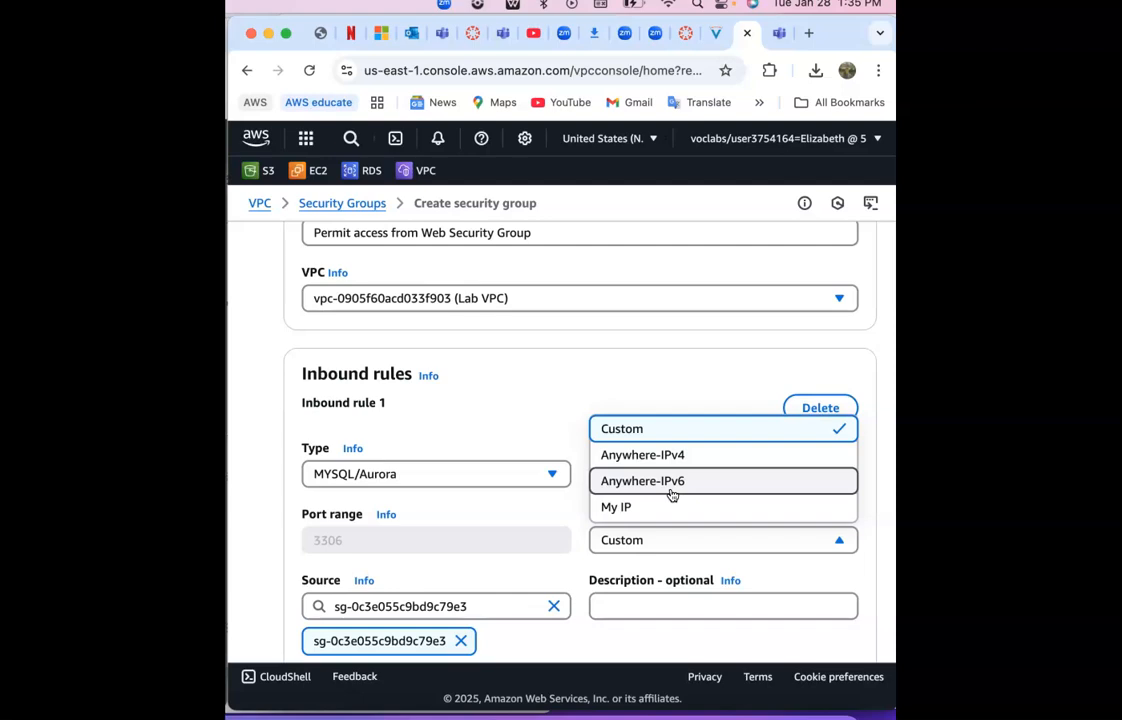
pyautogui.click(554, 606)
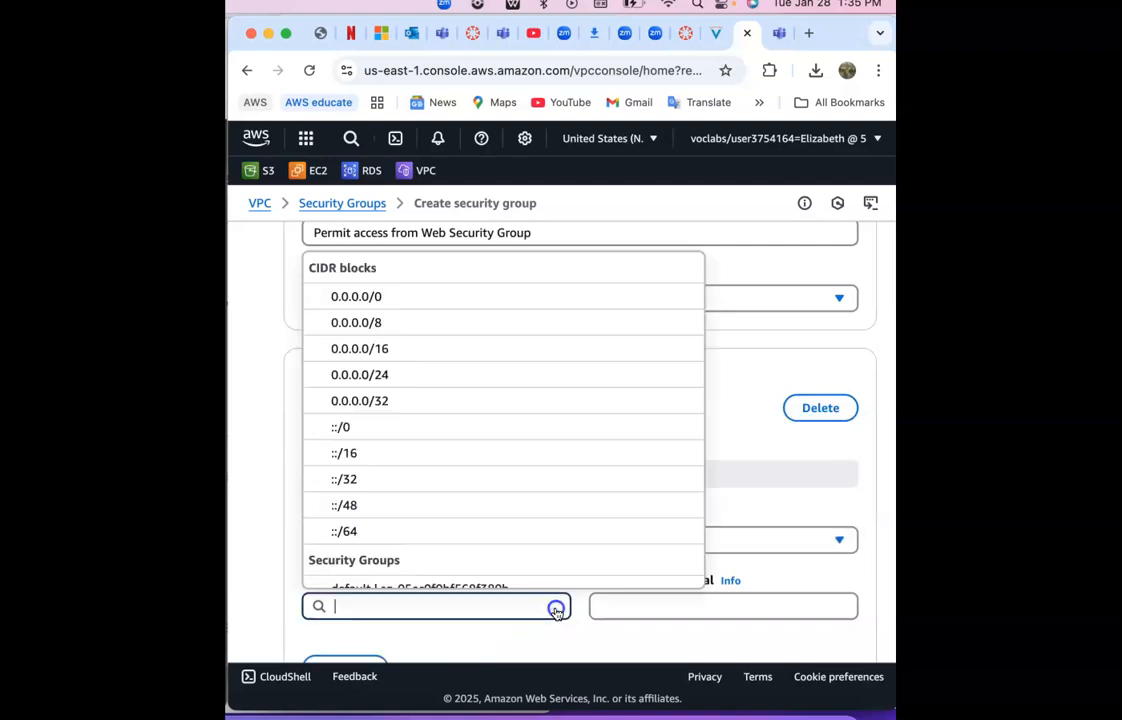
pyautogui.click(468, 600)
pyautogui.write('sg')
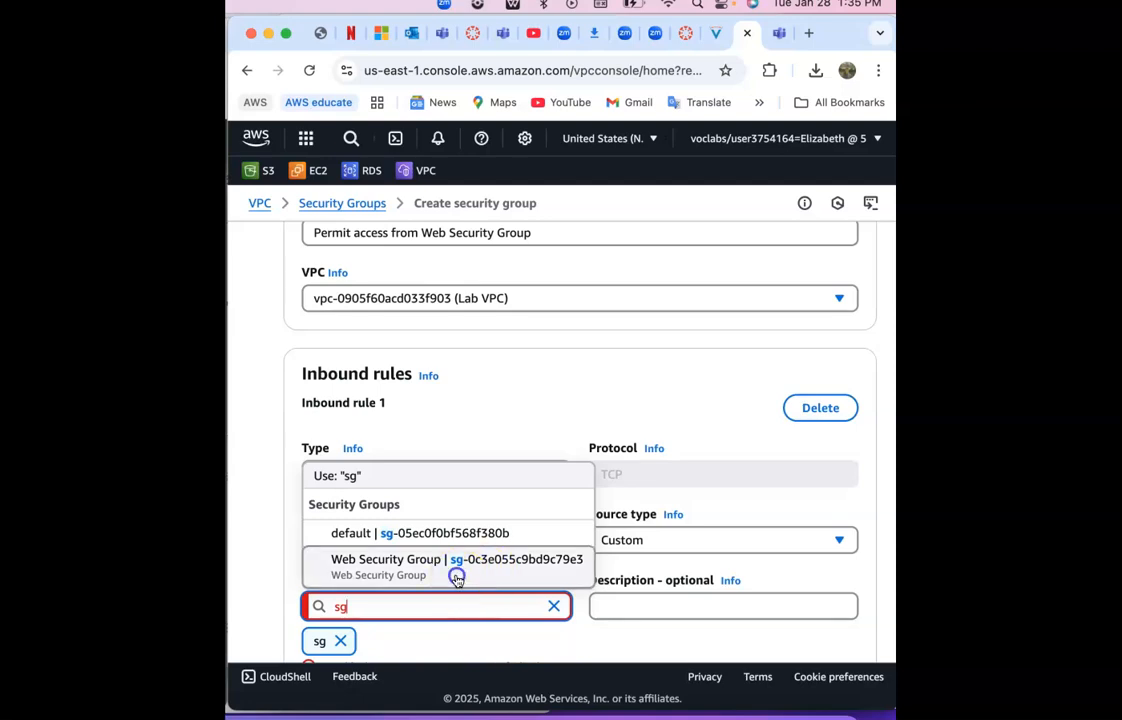
pyautogui.click(456, 571)
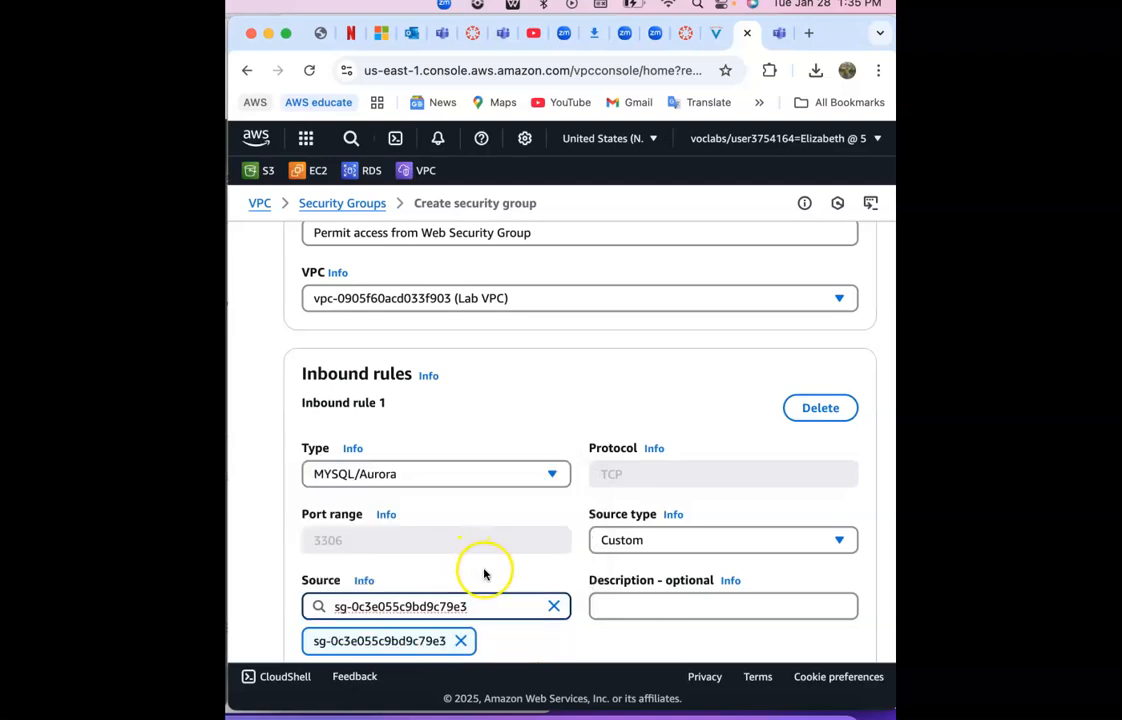
# - Create the security group with the default outbound rule and no tags
pyautogui.scroll(-3, 484, 574)
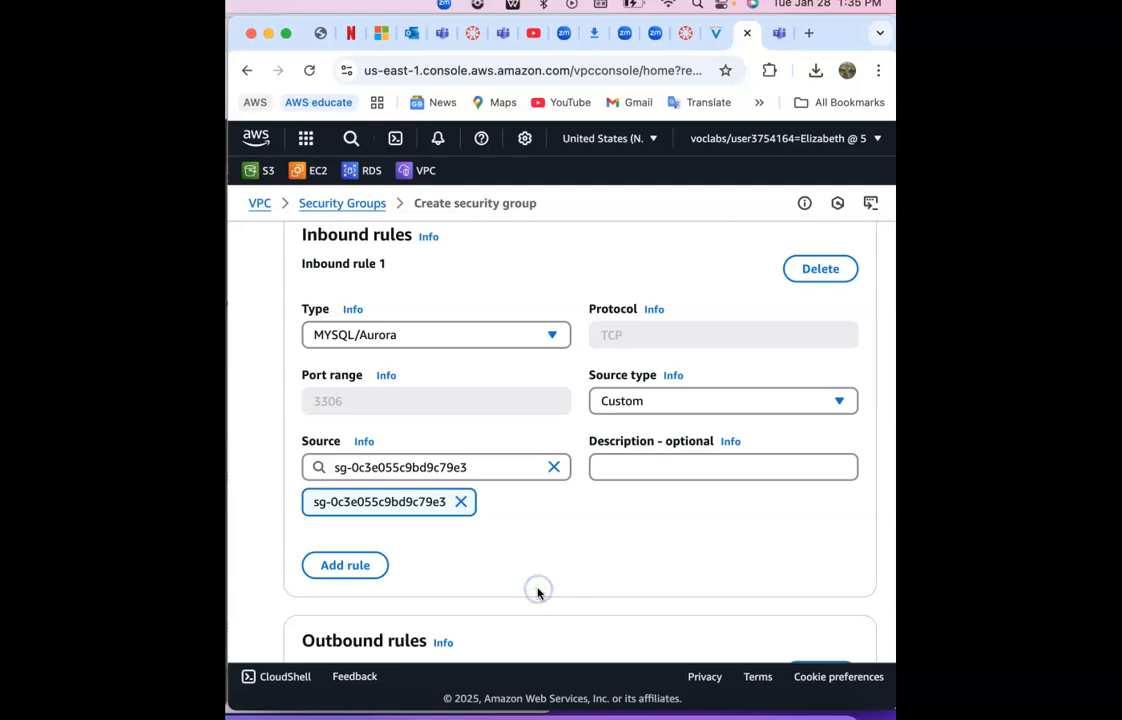
pyautogui.scroll(-1, 537, 594)
pyautogui.scroll(-3, 537, 594)
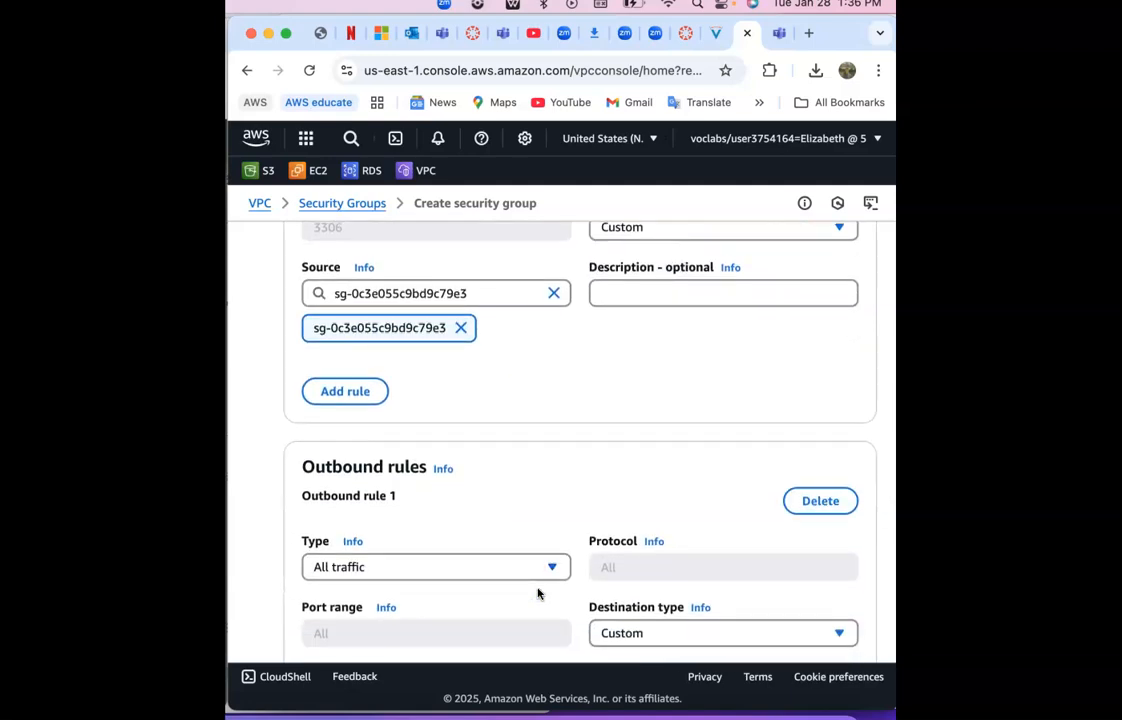
pyautogui.scroll(-10, 537, 594)
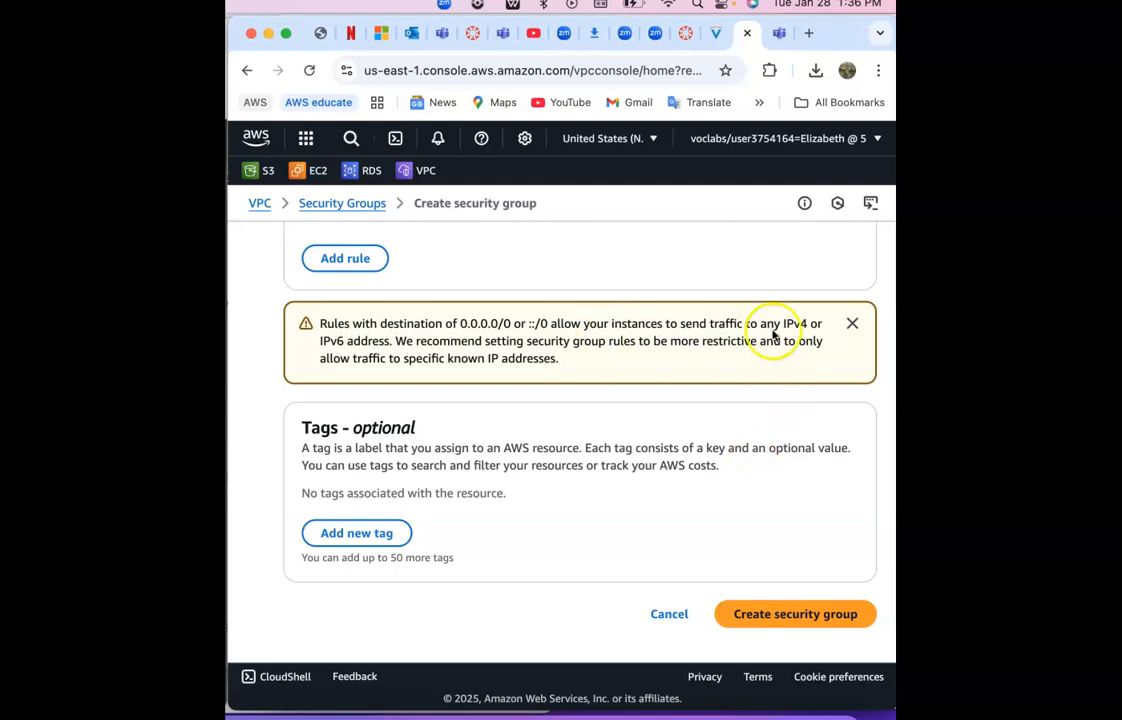
pyautogui.click(752, 618)
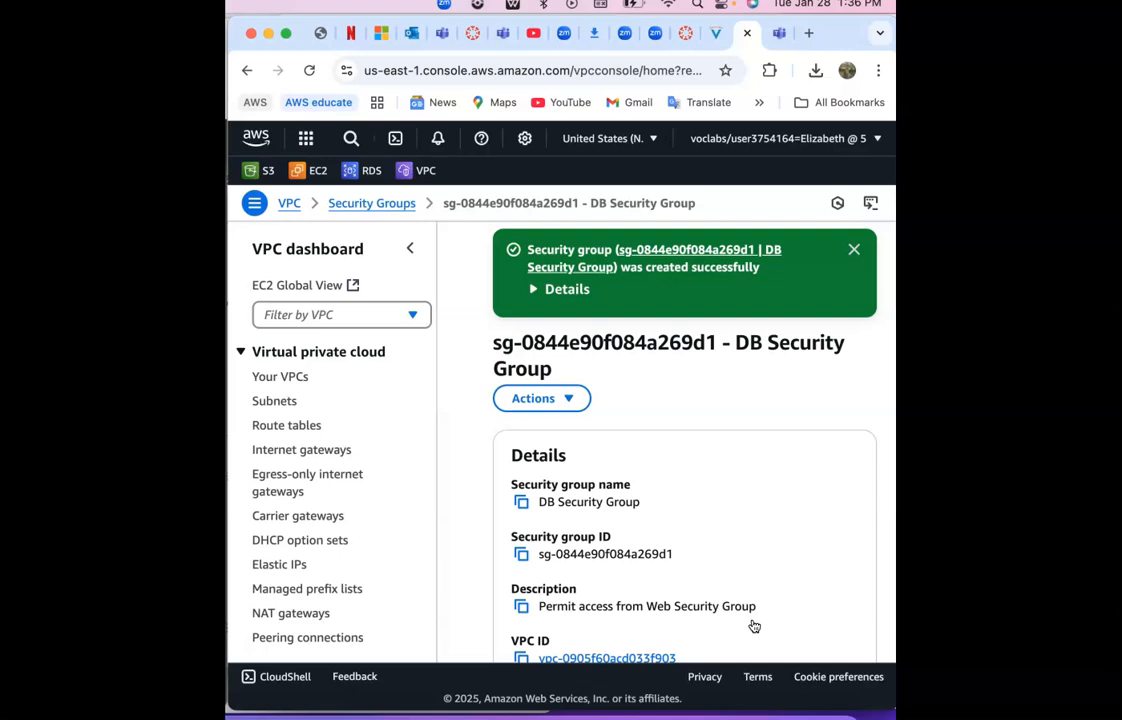
# - Search the console services for "RDS" and expand the top features of the RDS result
pyautogui.click(208, 565)
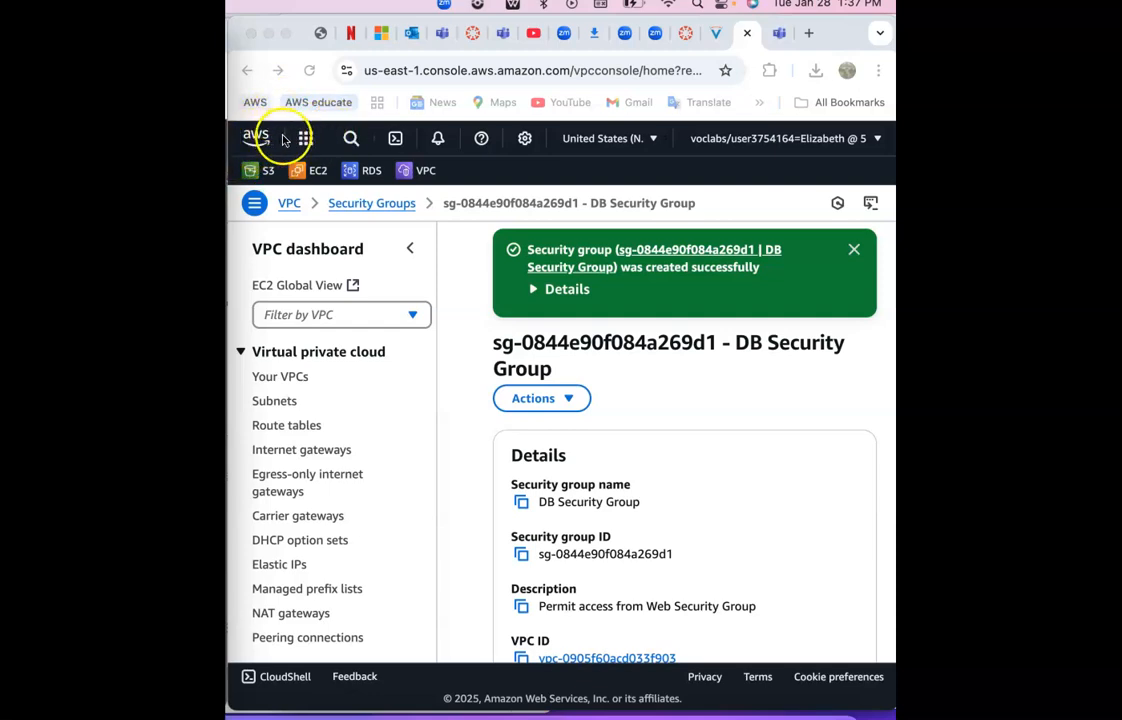
pyautogui.click(350, 140)
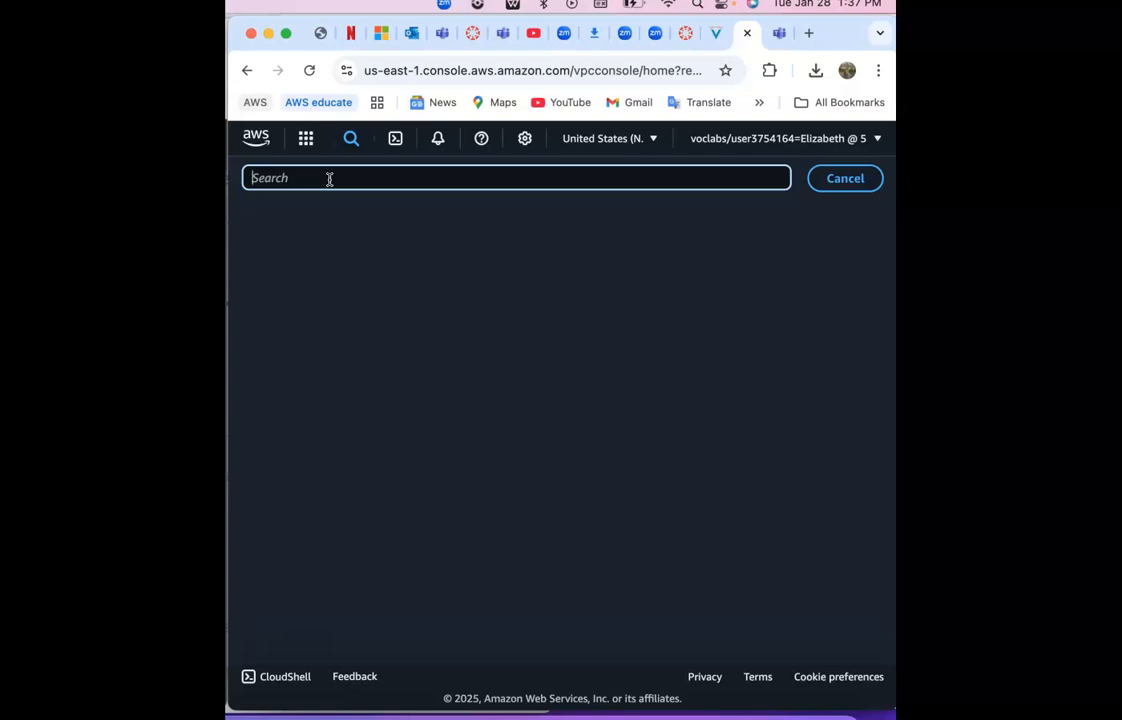
pyautogui.write('RDS')
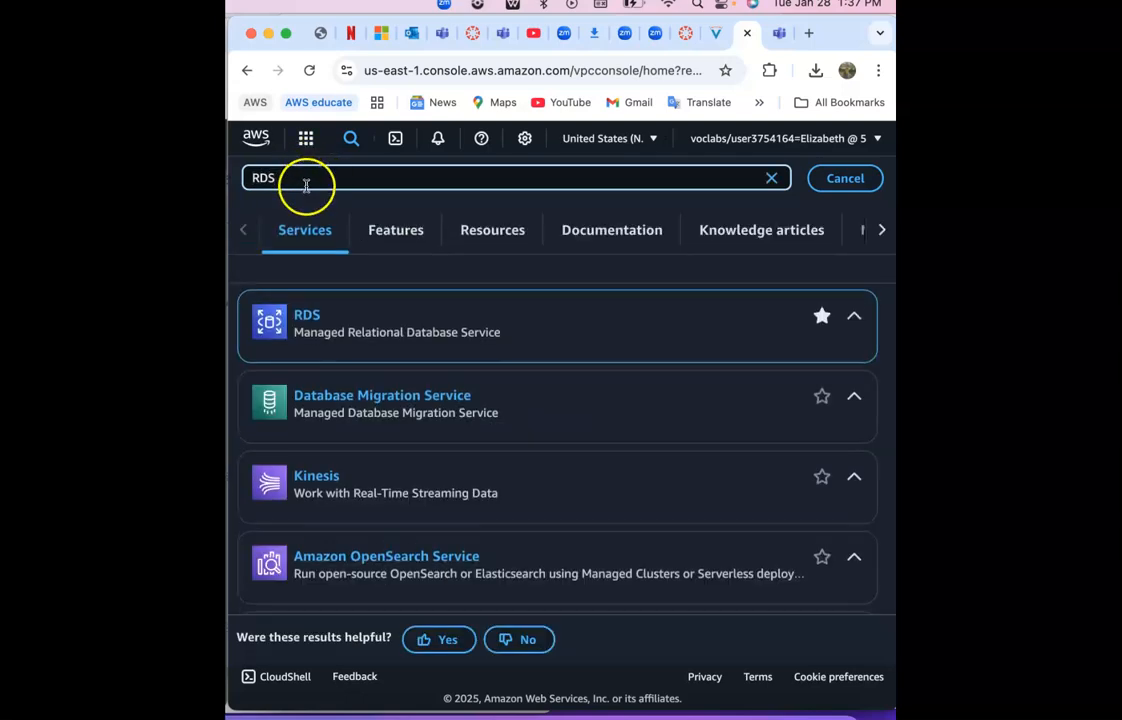
pyautogui.click(649, 326)
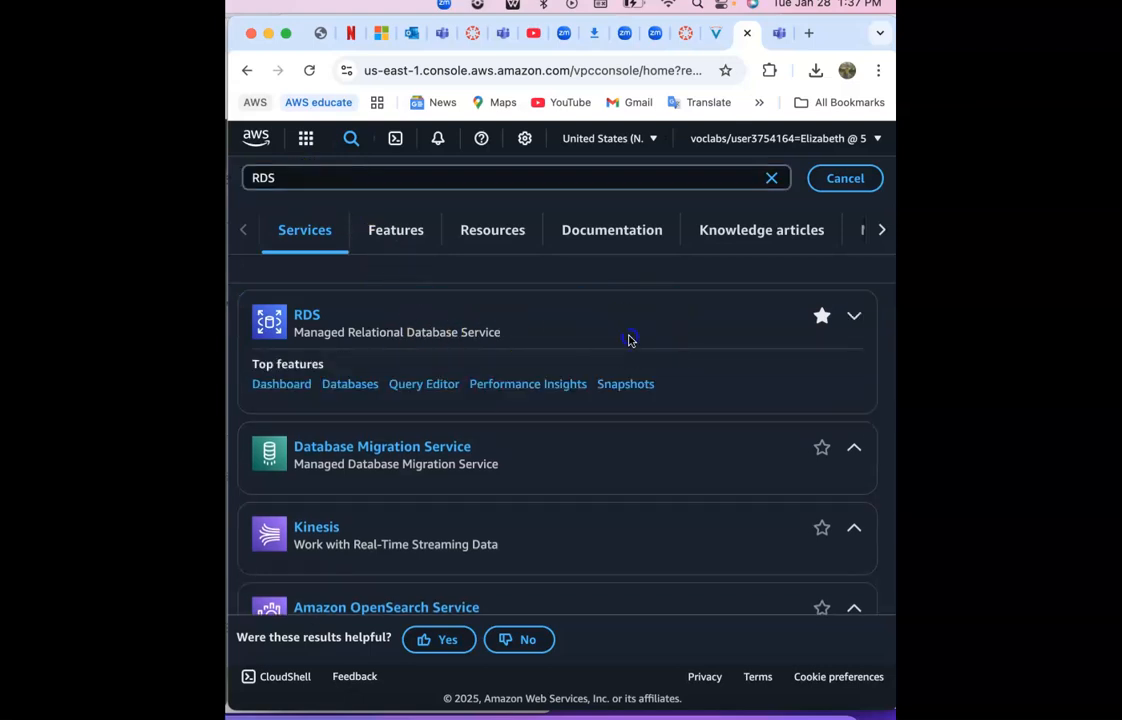
pyautogui.click(628, 336)
pyautogui.click(620, 332)
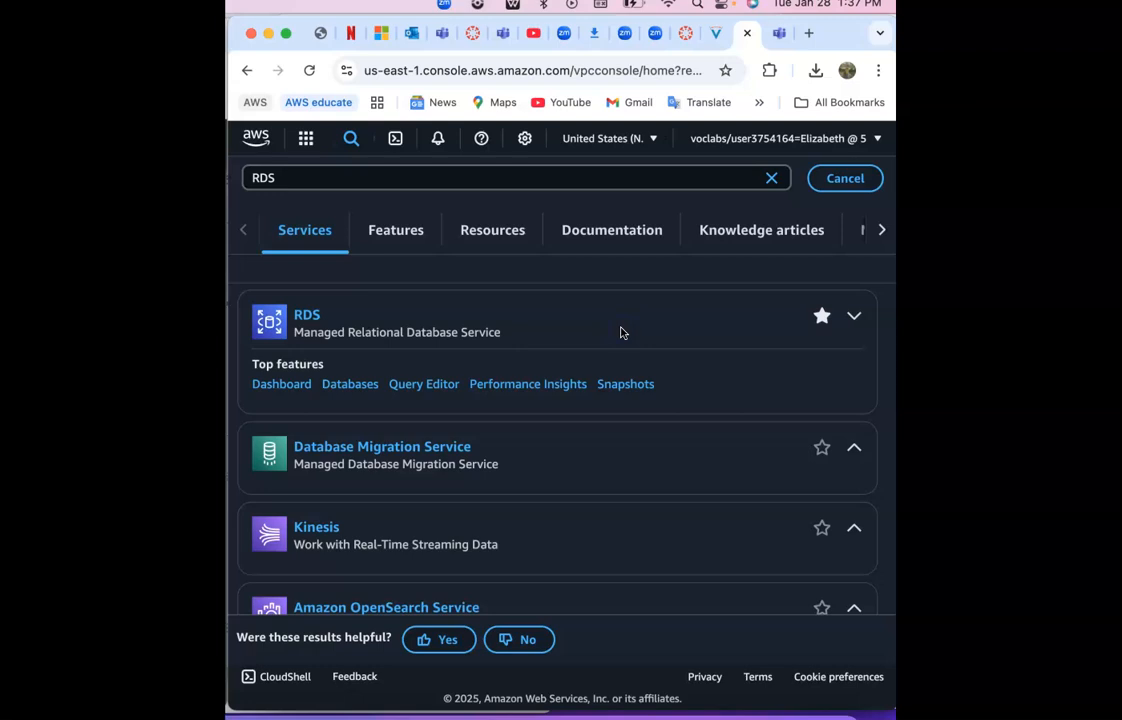